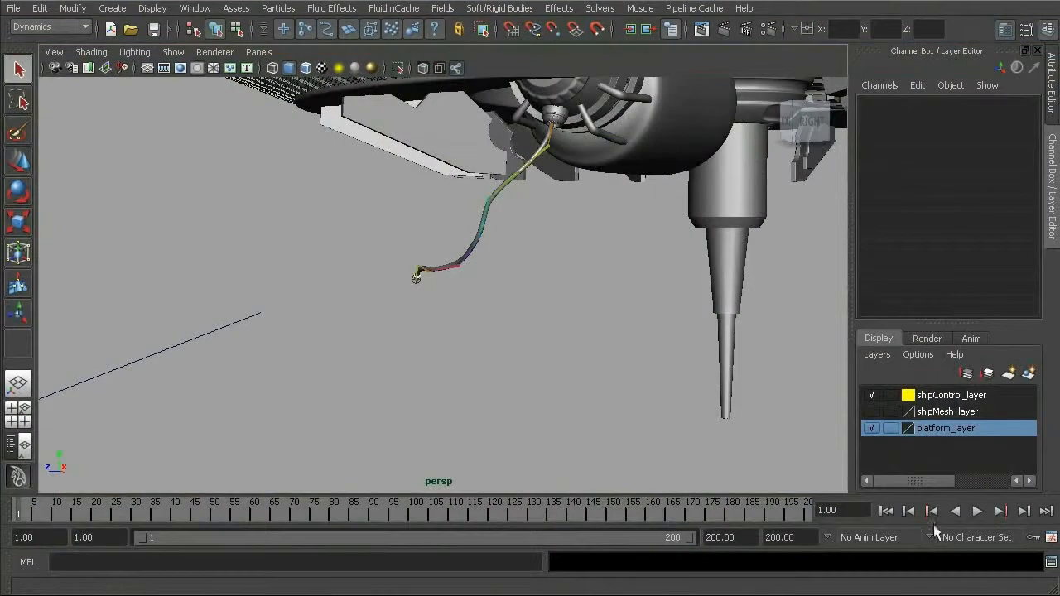
- Play the particle simulation, stop it at frame 152 and render that frame with mental ray
left_click(977, 511)
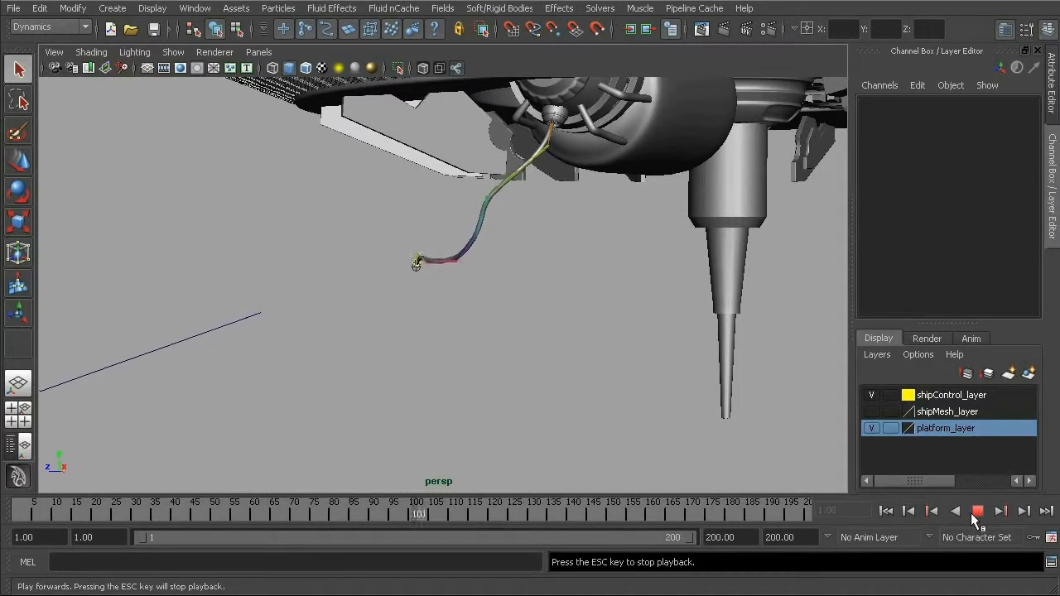
left_click(974, 511)
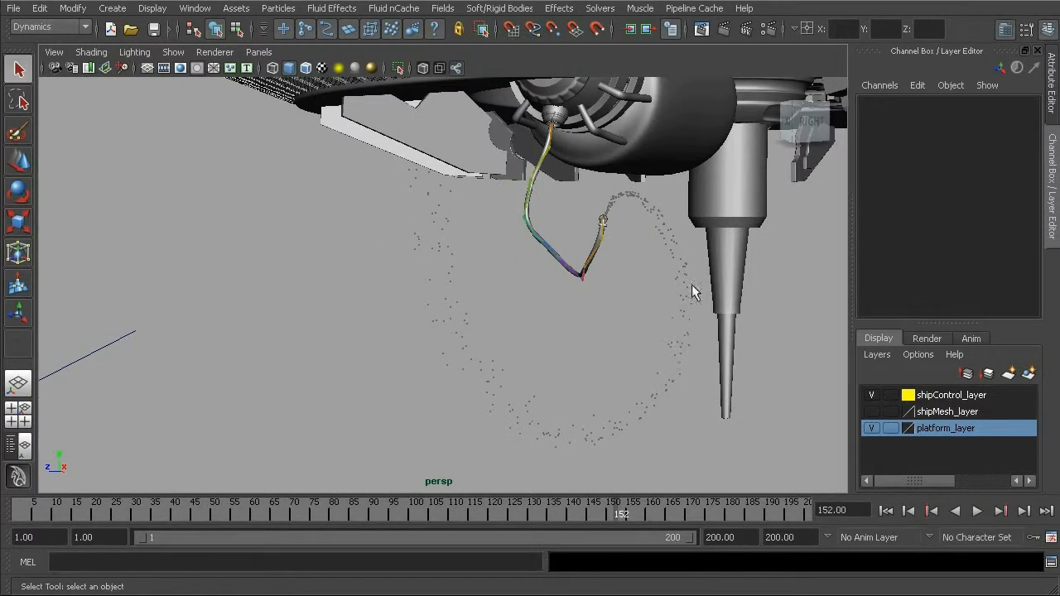
left_click(725, 29)
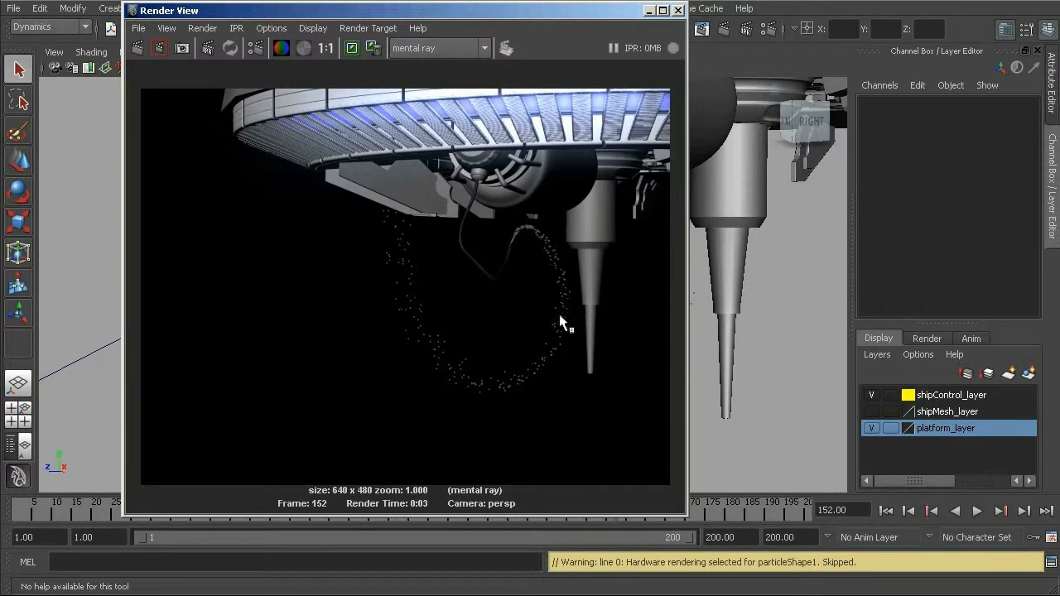
- Switch the renderer to Maya Software and render frame 152 again
left_click(474, 47)
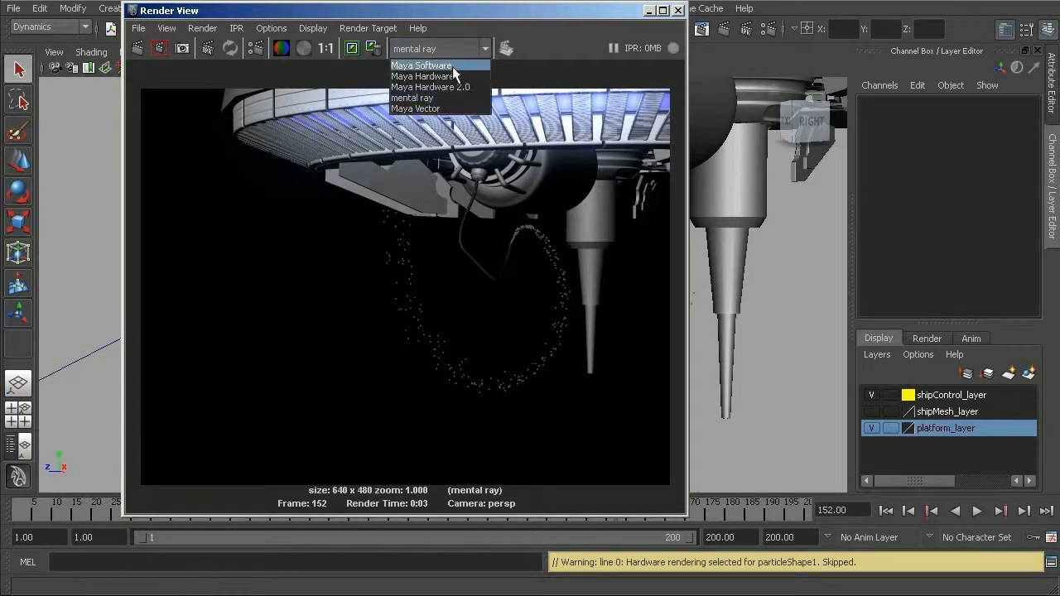
left_click(453, 69)
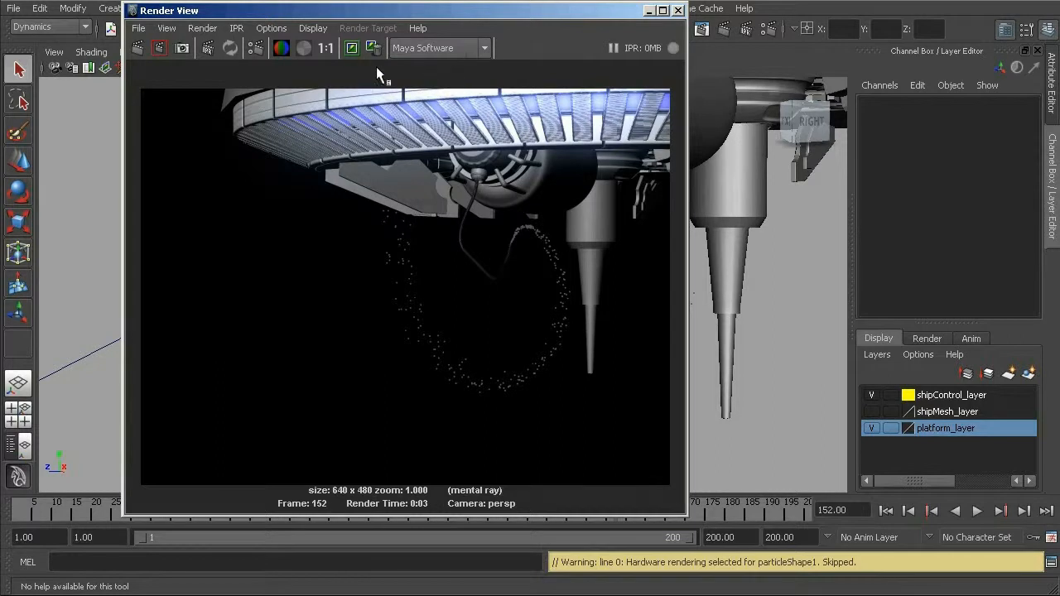
left_click(138, 47)
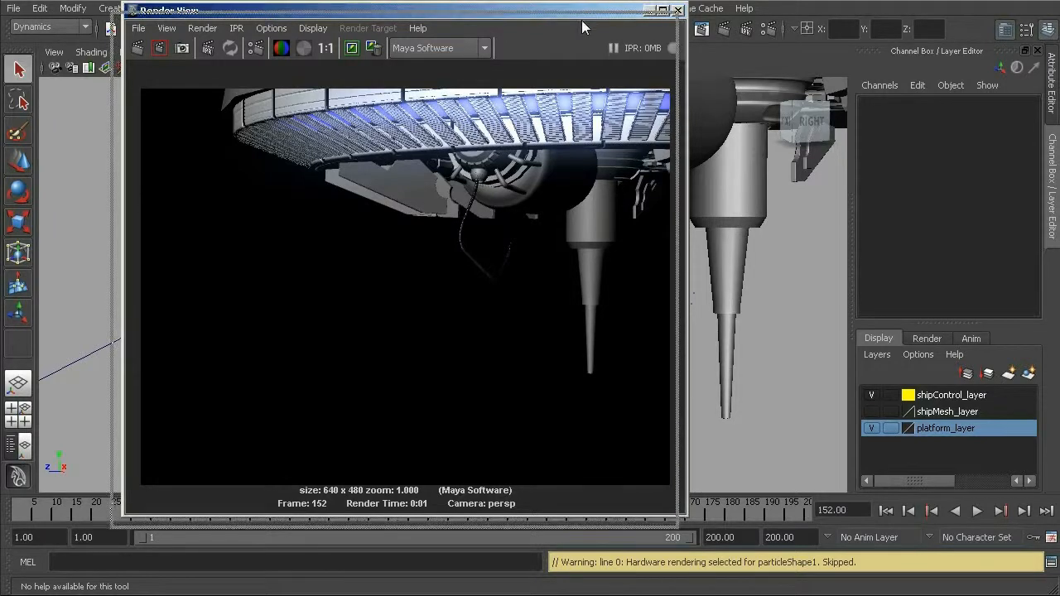
left_click_drag(592, 17, 580, 31)
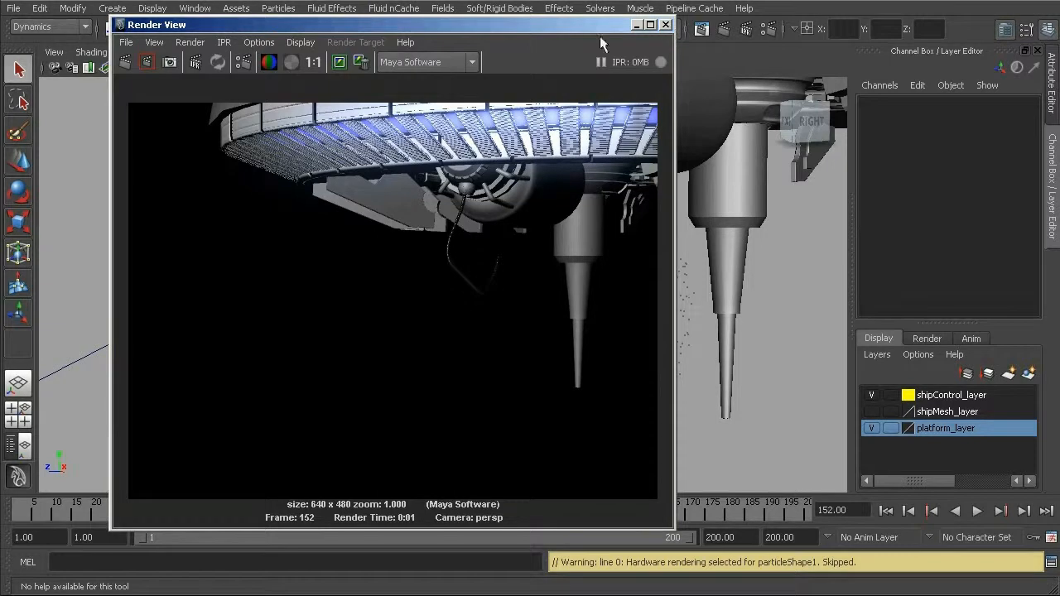
- Switch the renderer back to mental ray, re-render the frame and close the render window
left_click(472, 66)
left_click(436, 112)
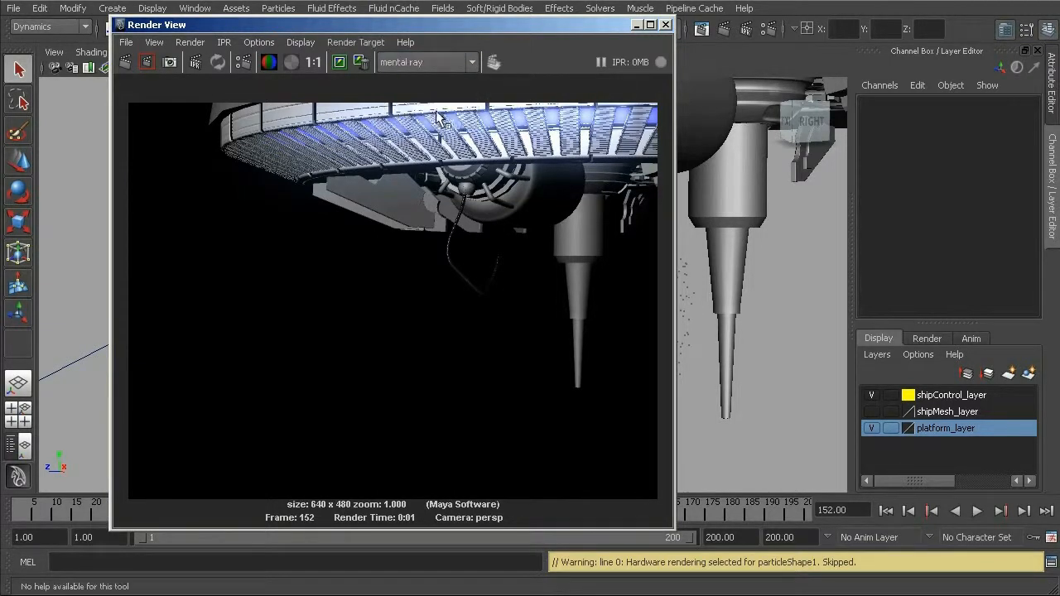
left_click(125, 63)
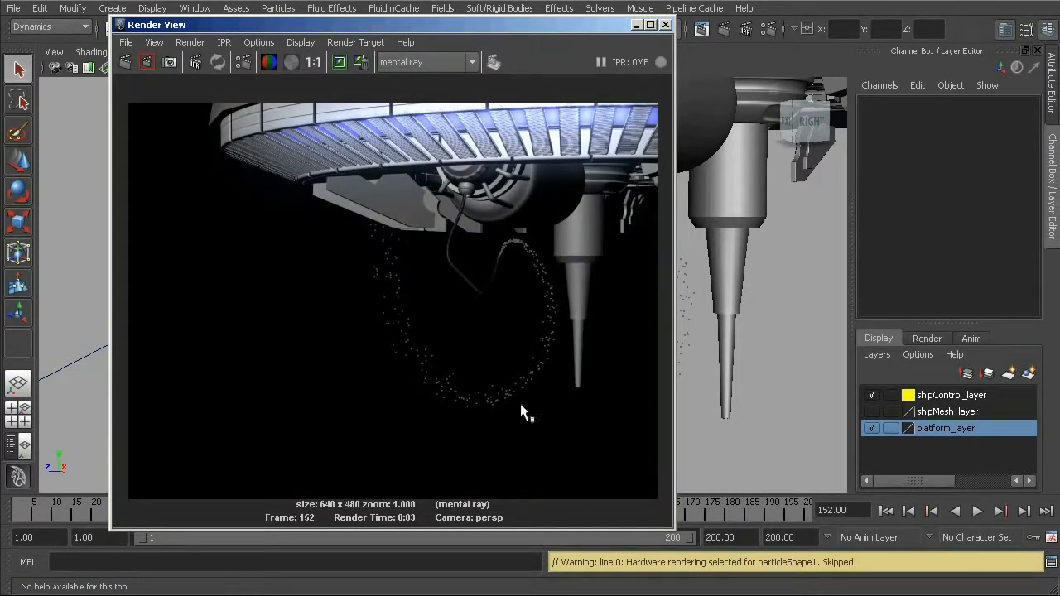
left_click(666, 25)
- Select the emitted particles and bring up the Render Attributes of particleShape1
left_click(408, 262)
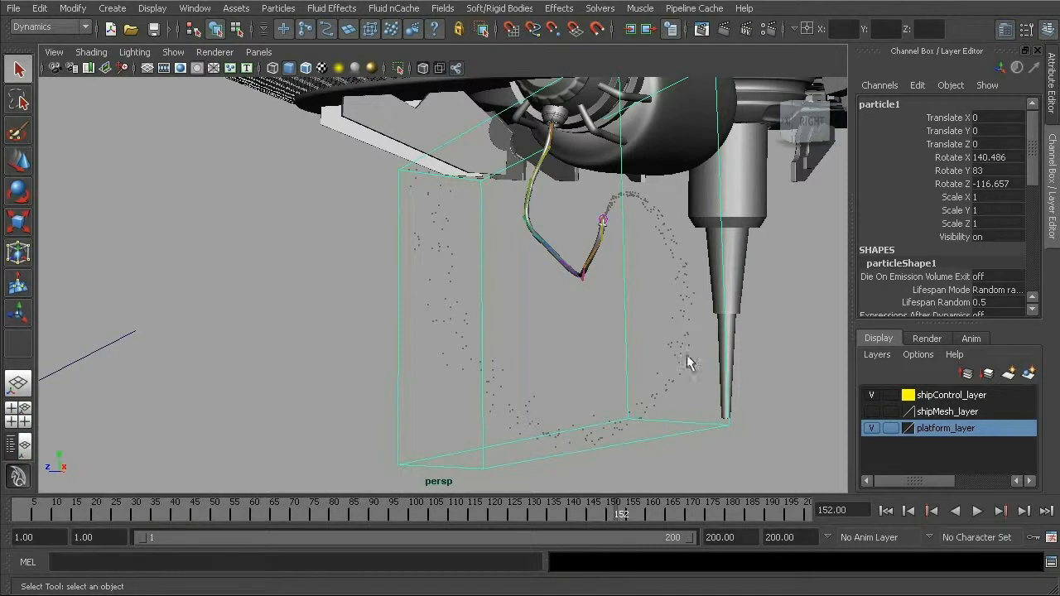
key("ctrl+a")
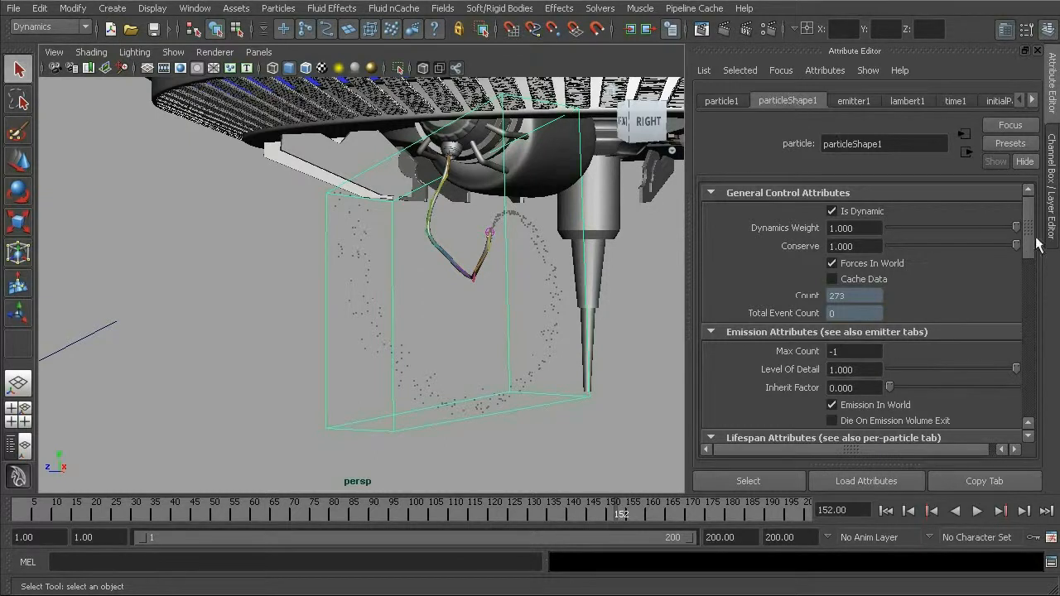
left_click_drag(1032, 222, 1040, 306)
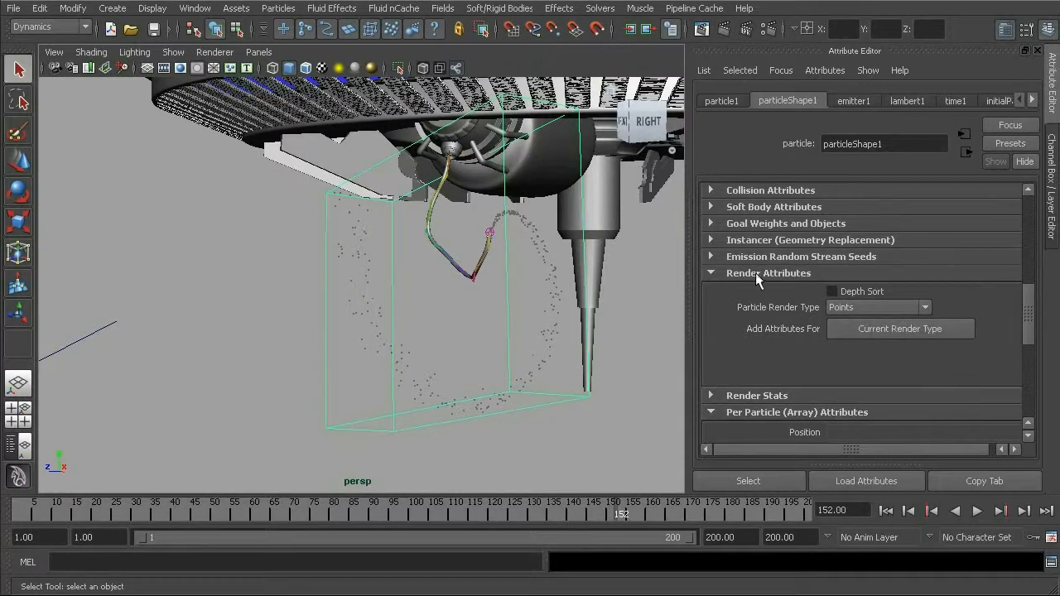
left_click(858, 306)
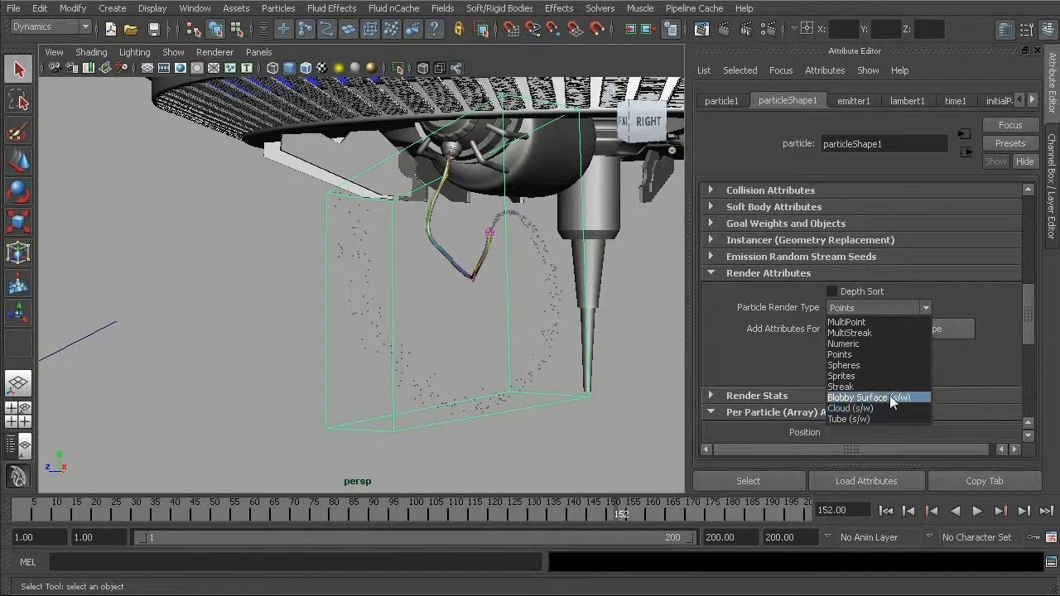
left_click(767, 31)
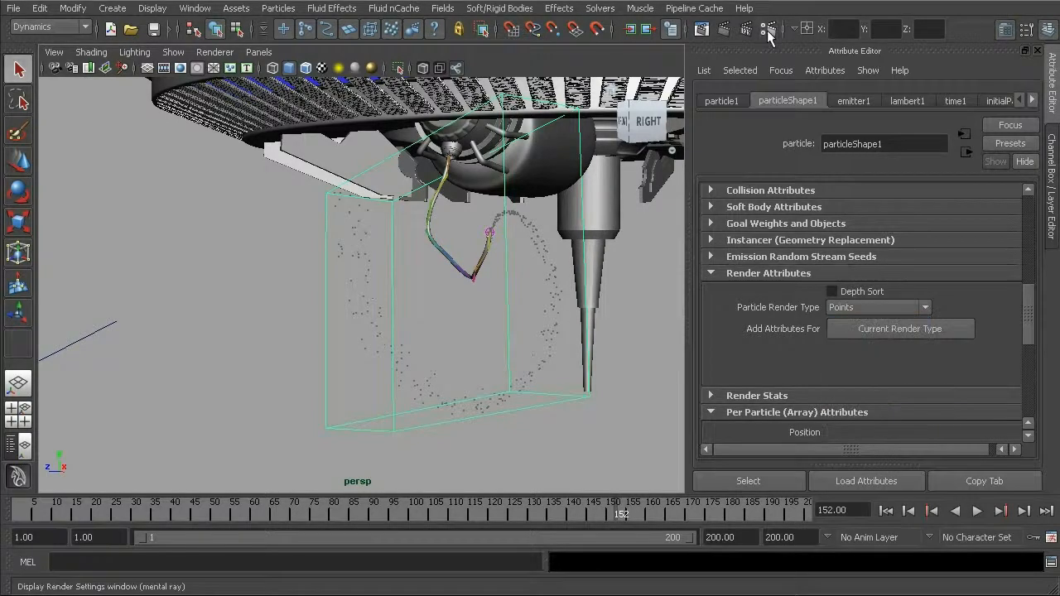
left_click(767, 29)
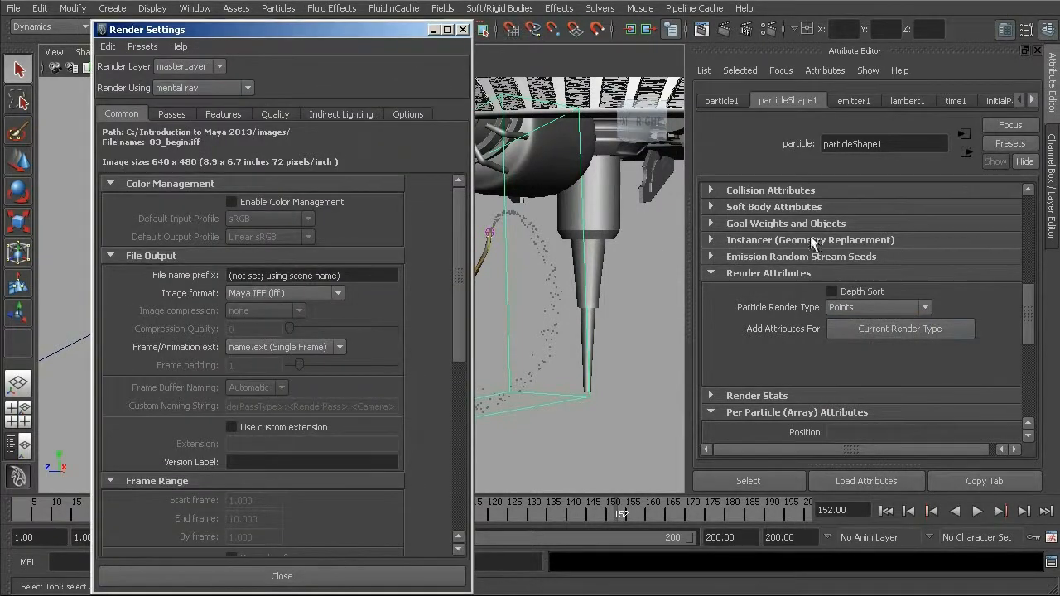
left_click(462, 29)
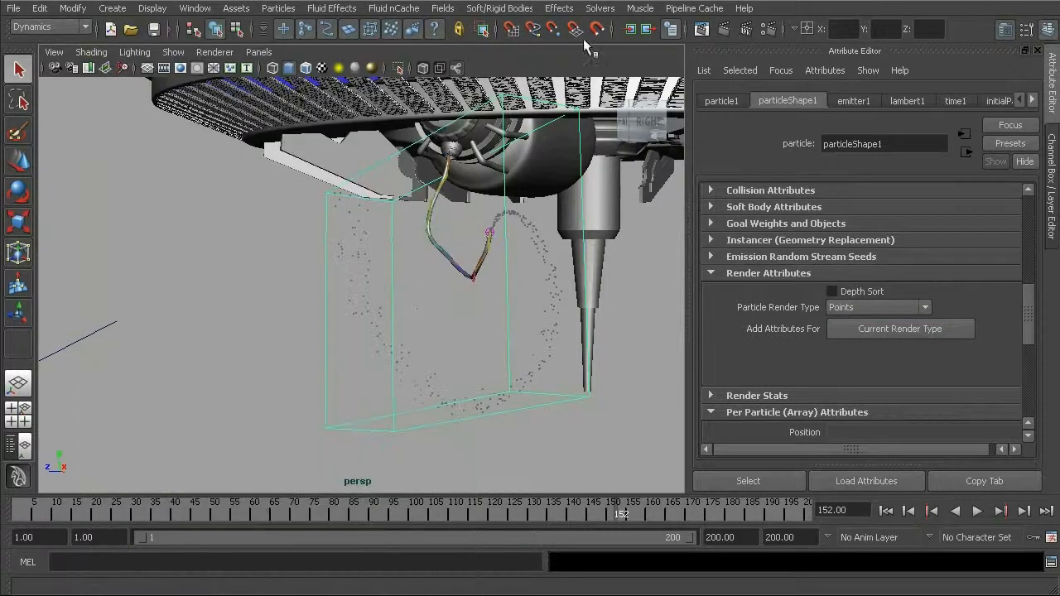
left_click(701, 32)
left_click(424, 62)
left_click(417, 74)
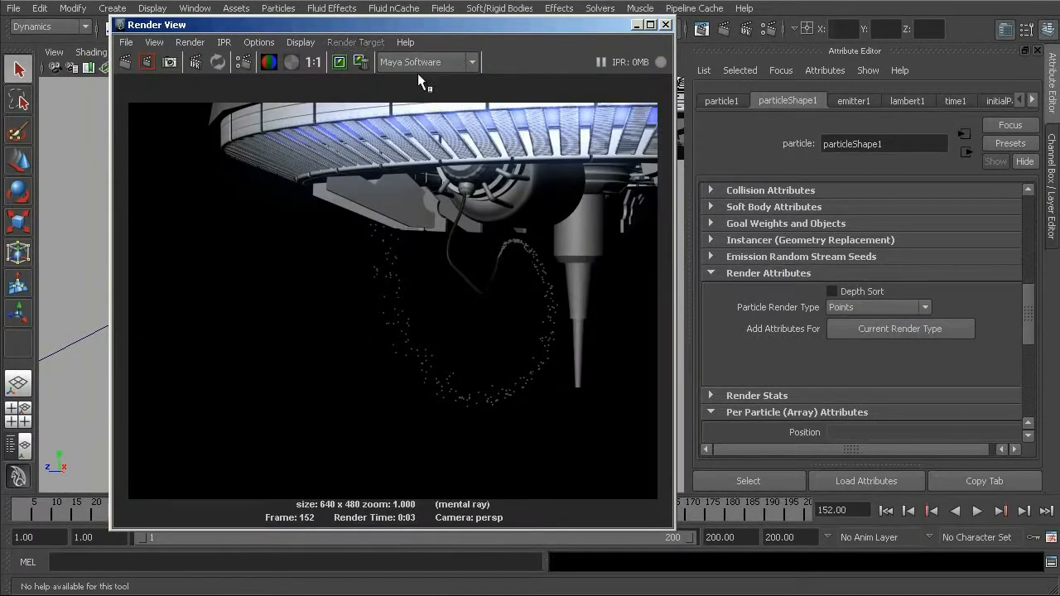
left_click(885, 308)
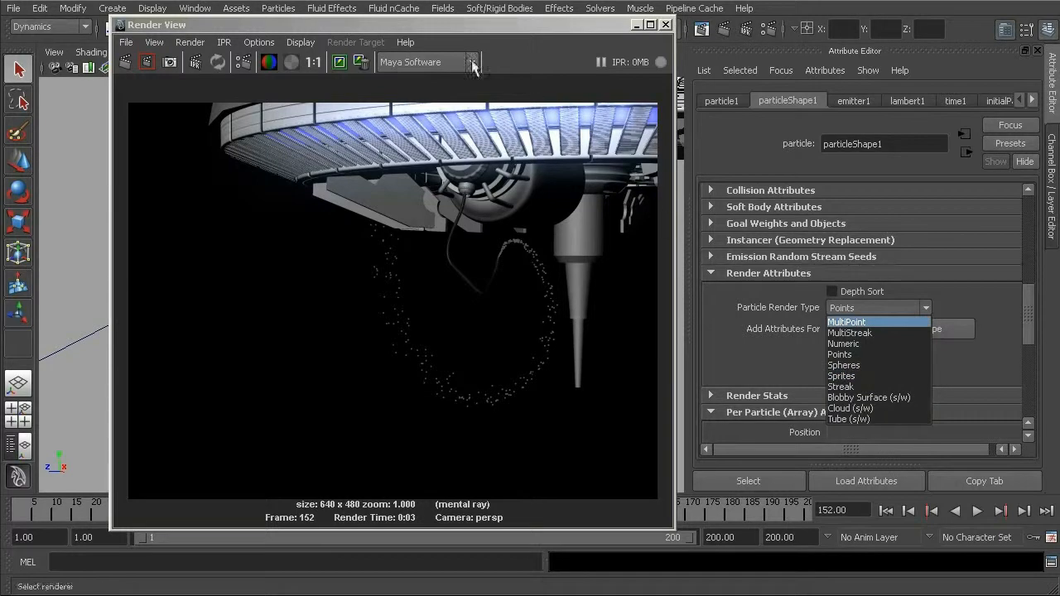
left_click(591, 30)
left_click(447, 62)
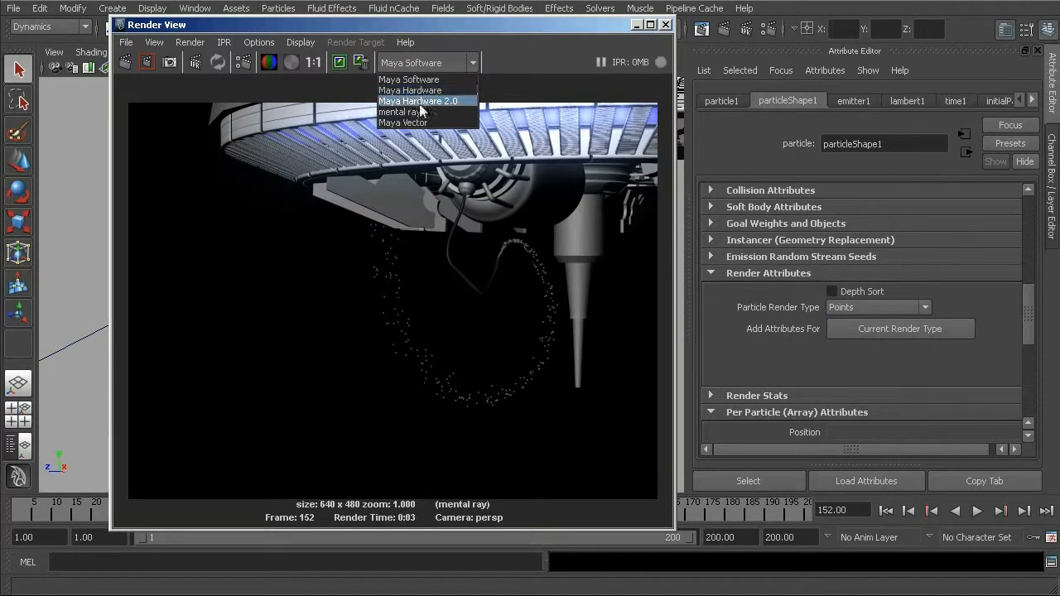
left_click(414, 114)
left_click(665, 25)
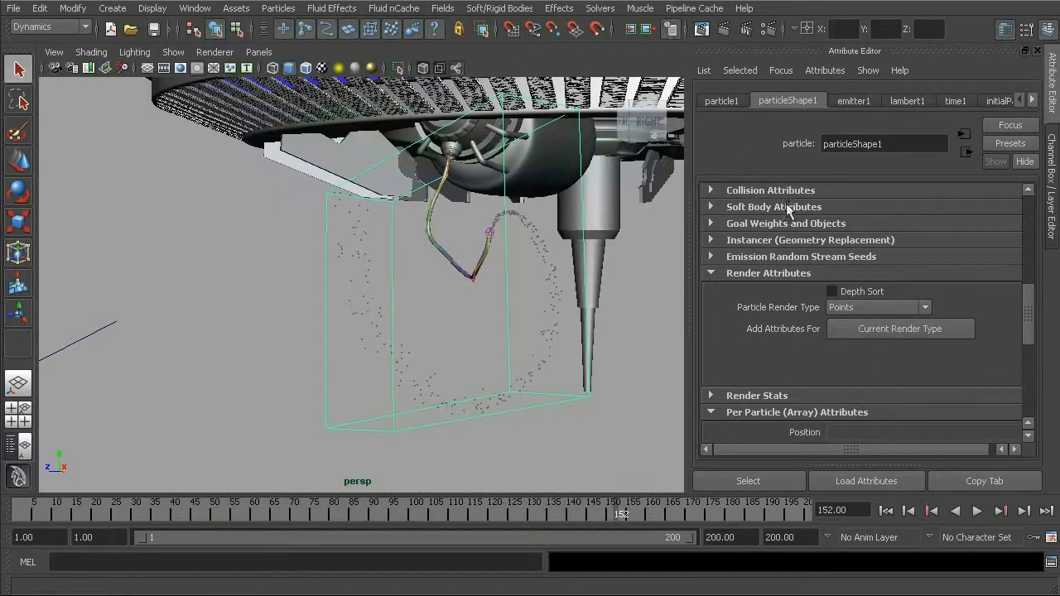
- Set the Particle Render Type to Cloud (s/w) and test-render the simulation at frame 163 with mental ray
left_click(875, 308)
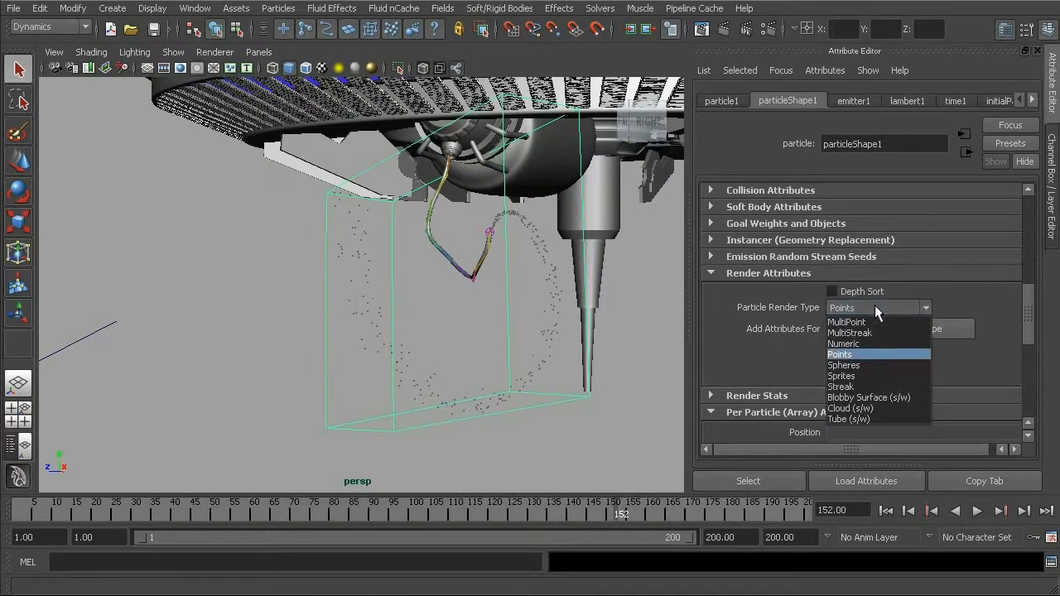
left_click(868, 408)
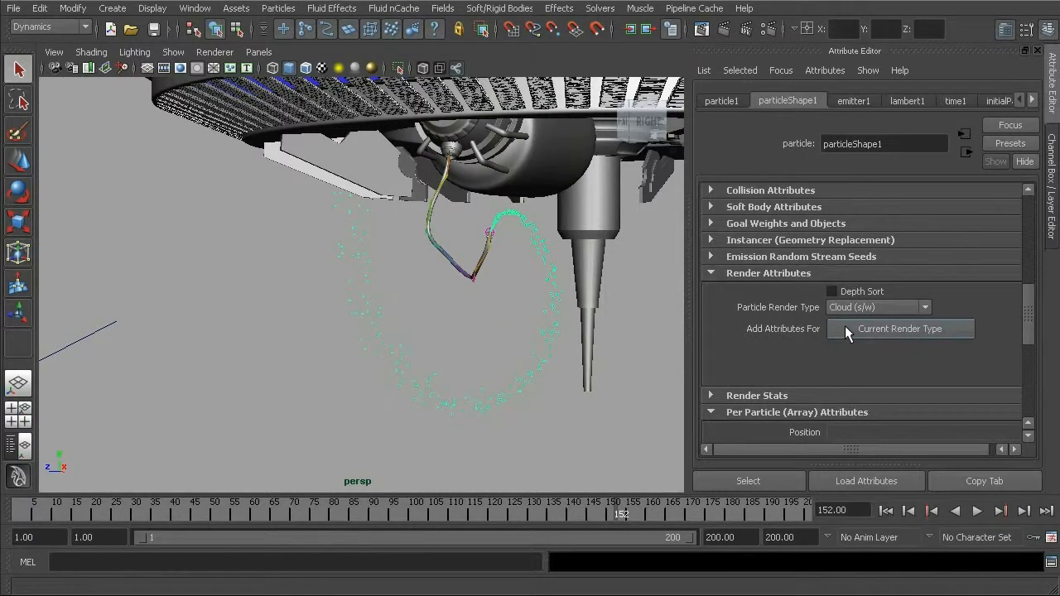
left_click(977, 512)
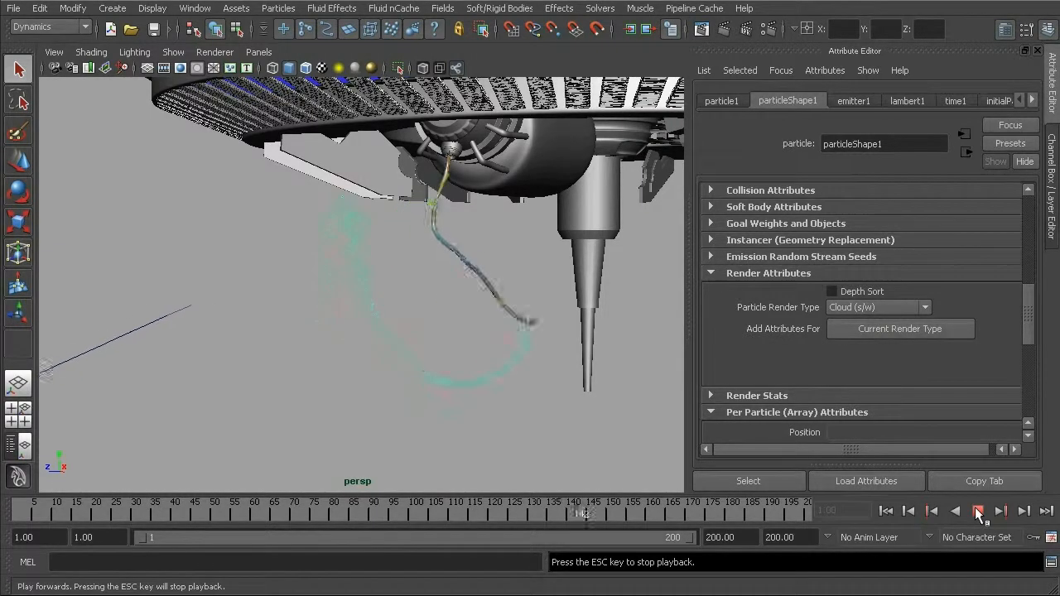
left_click(978, 512)
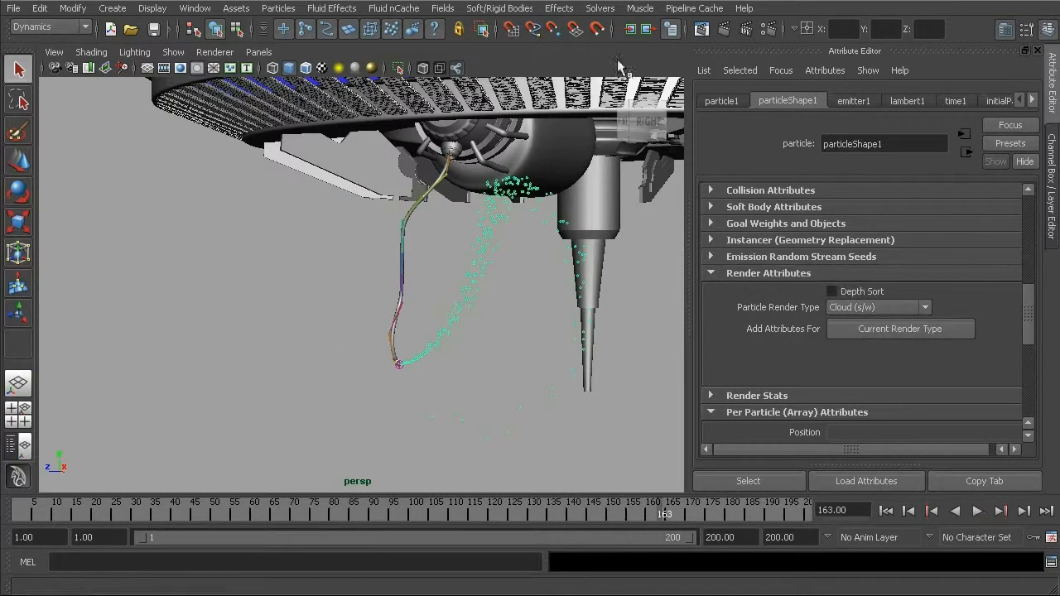
left_click(724, 28)
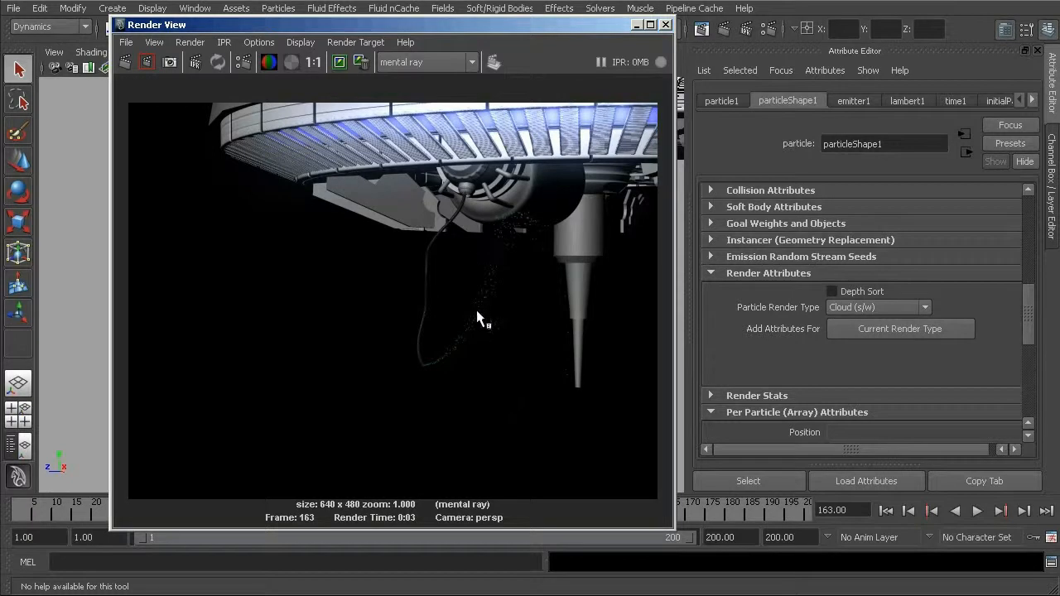
- Add the attributes for the current cloud render type to particleShape1 and increase the particle Radius to about 13.377
left_click(858, 328)
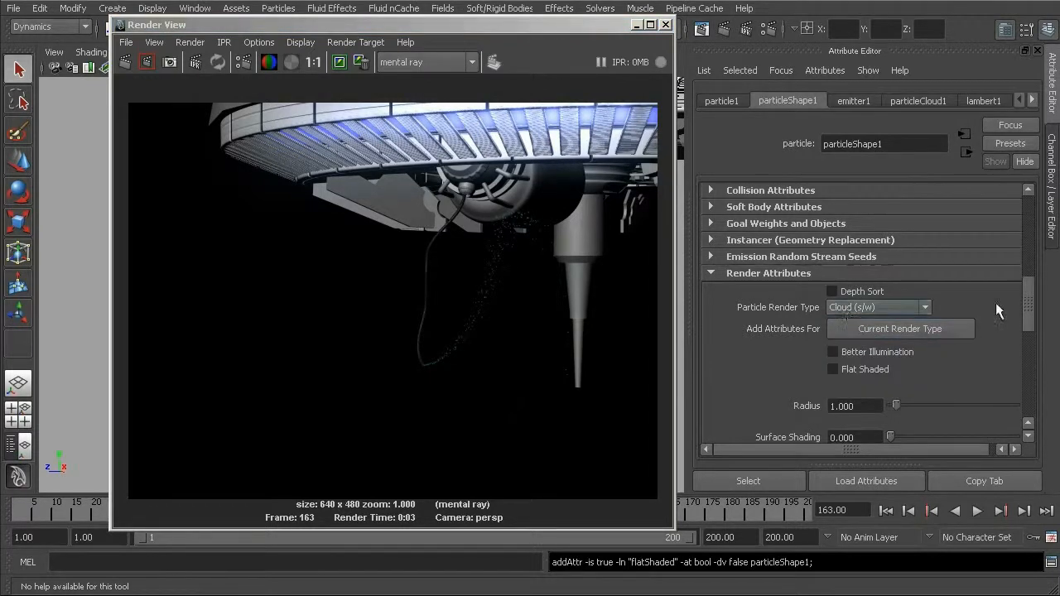
scroll(1035, 313, "down", 3)
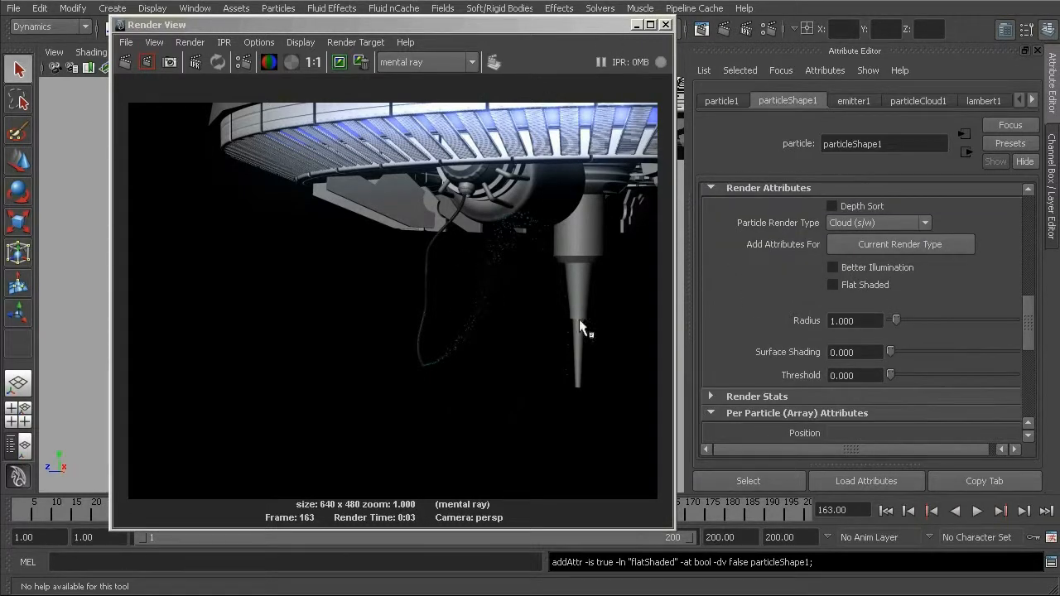
left_click(866, 322)
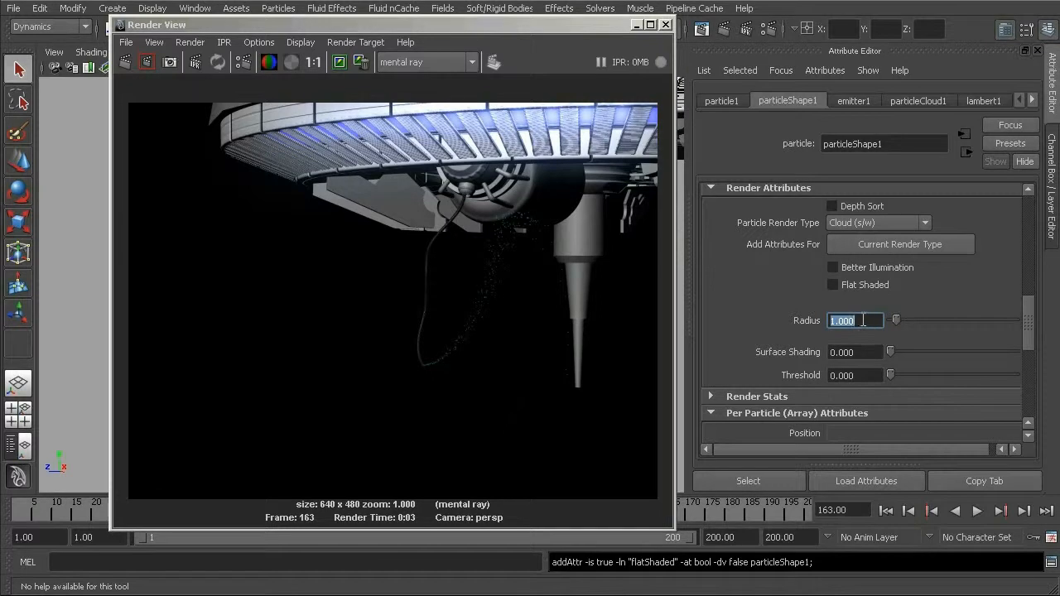
left_click(665, 24)
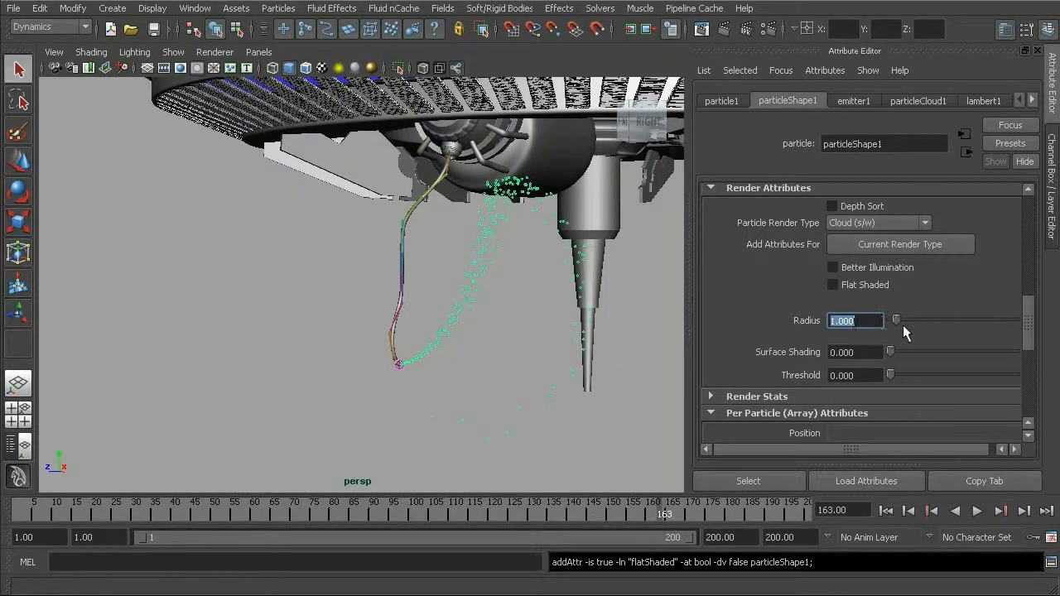
left_click_drag(902, 320, 933, 321)
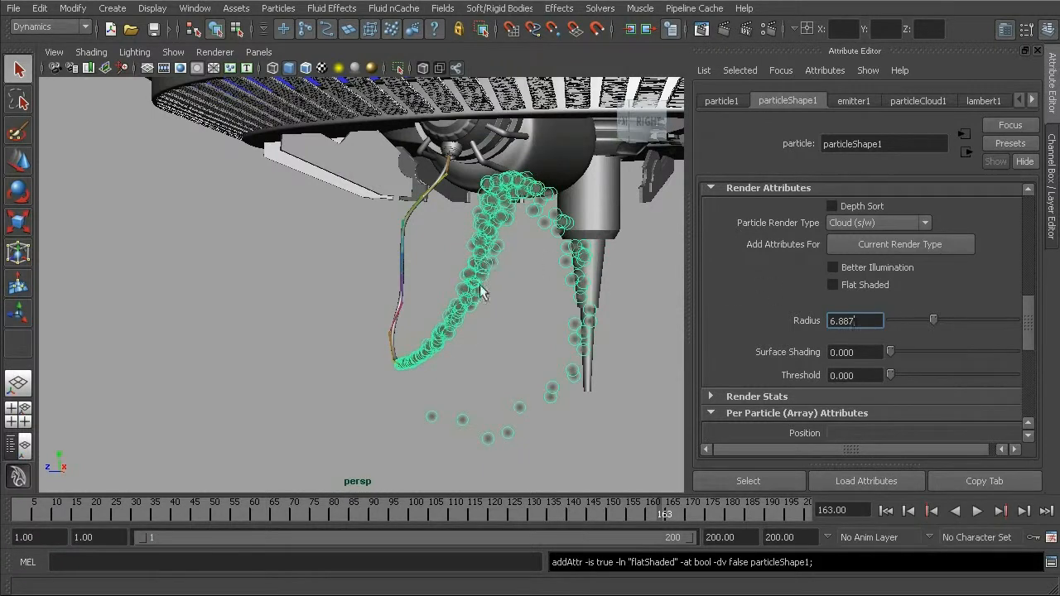
left_click_drag(936, 320, 974, 313)
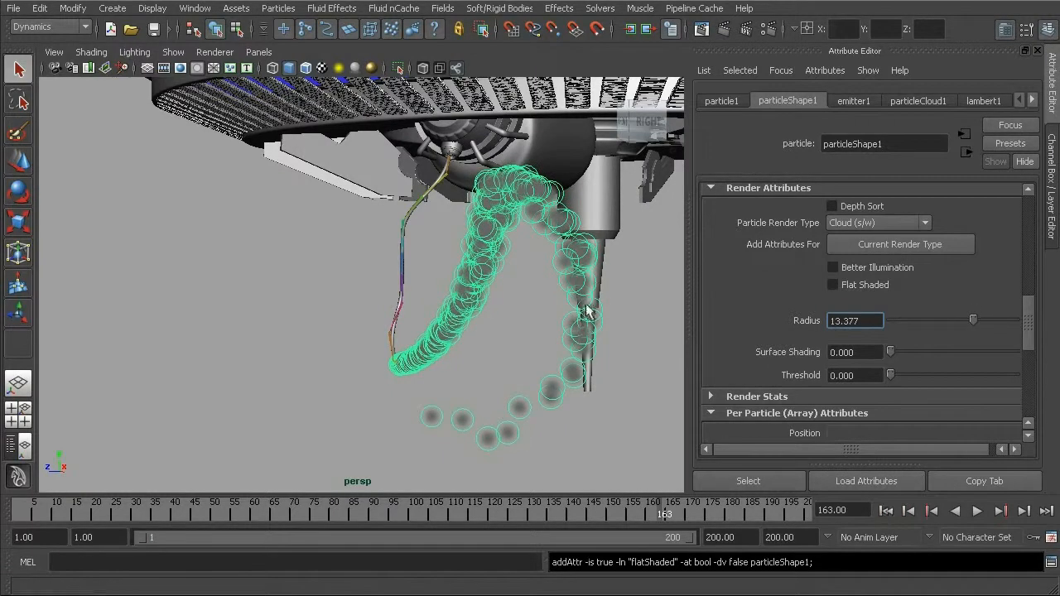
- Replay the simulation from frame 1, stop it at frame 149 and open the render view
left_click(885, 511)
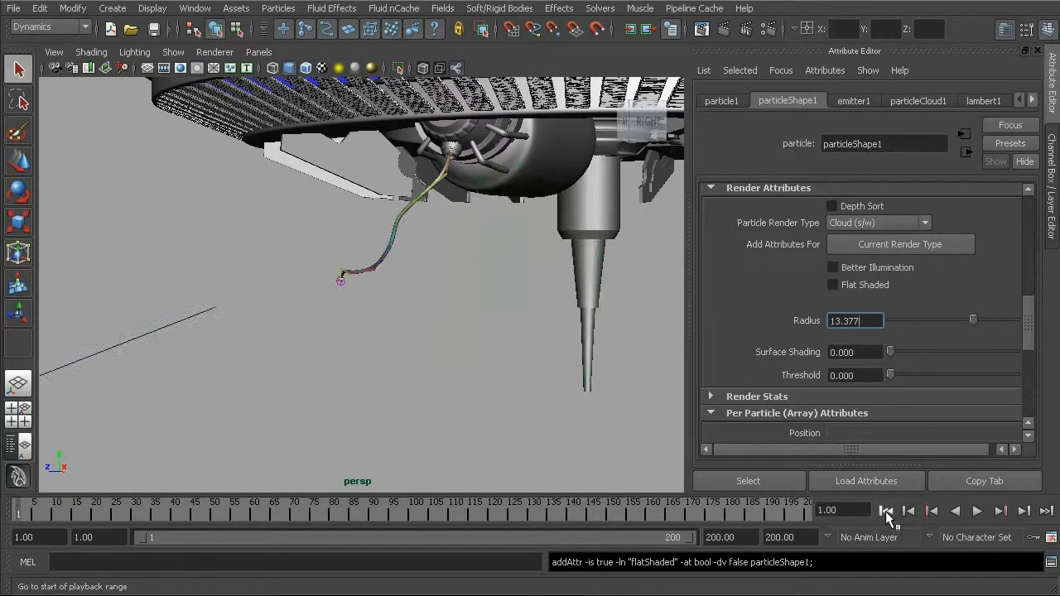
left_click(977, 511)
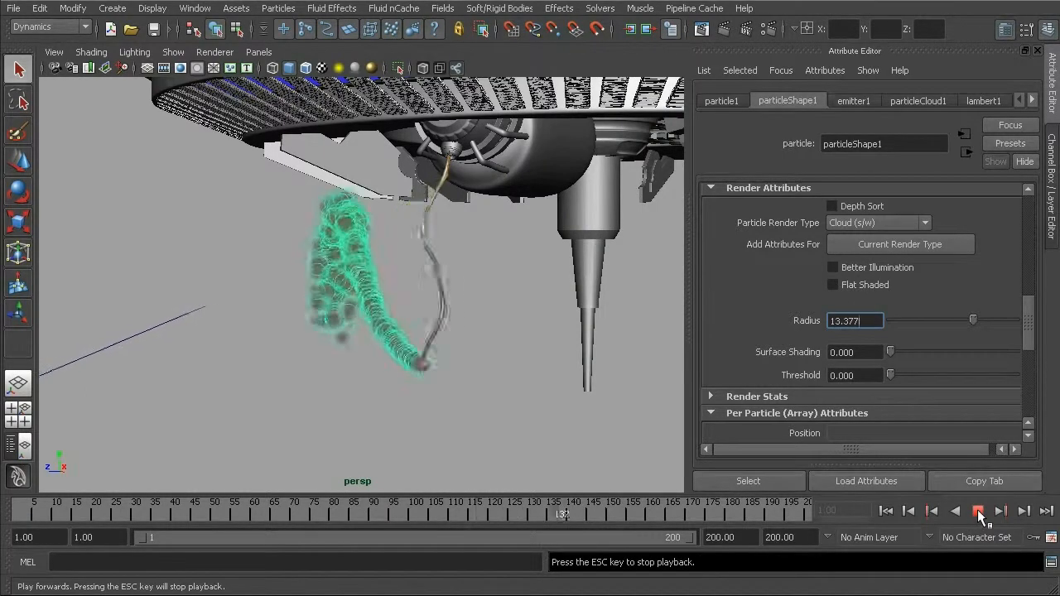
left_click(978, 511)
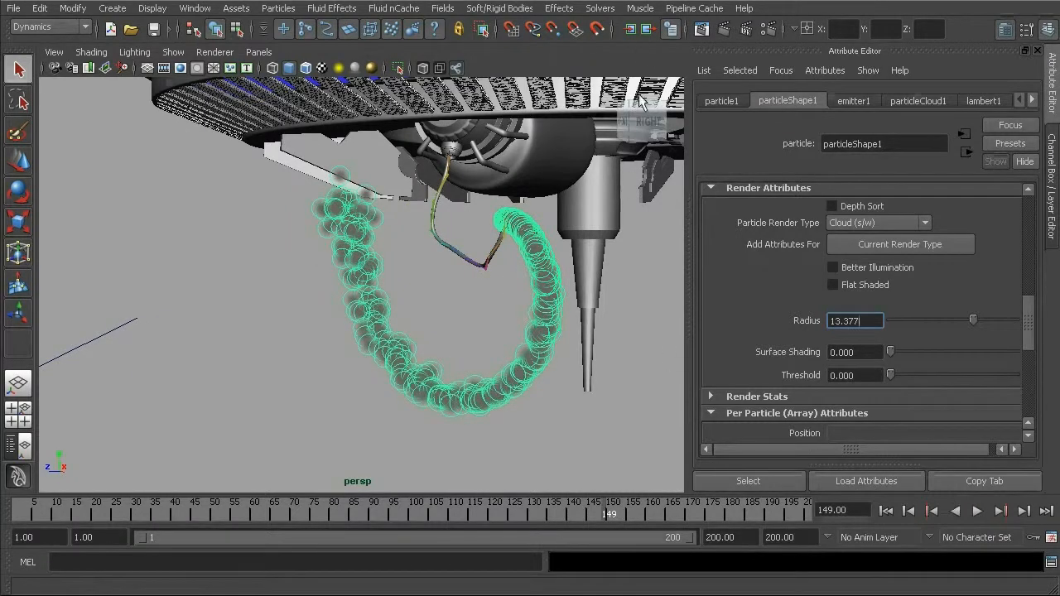
left_click(704, 29)
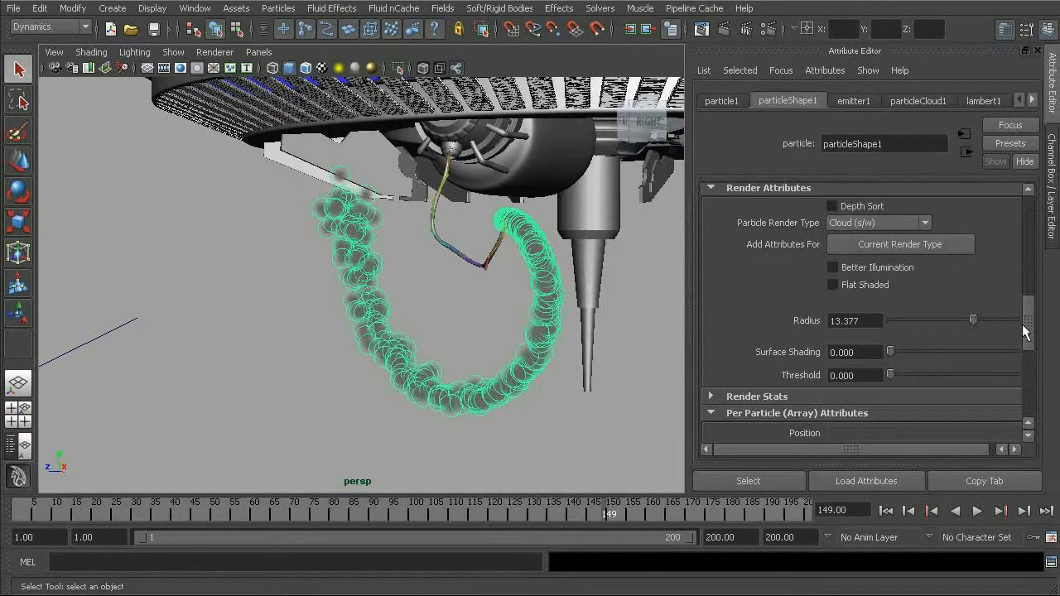
- Add the radiusPP attribute to particleShape1 through its general dynamic attributes
left_click_drag(1030, 323, 1039, 364)
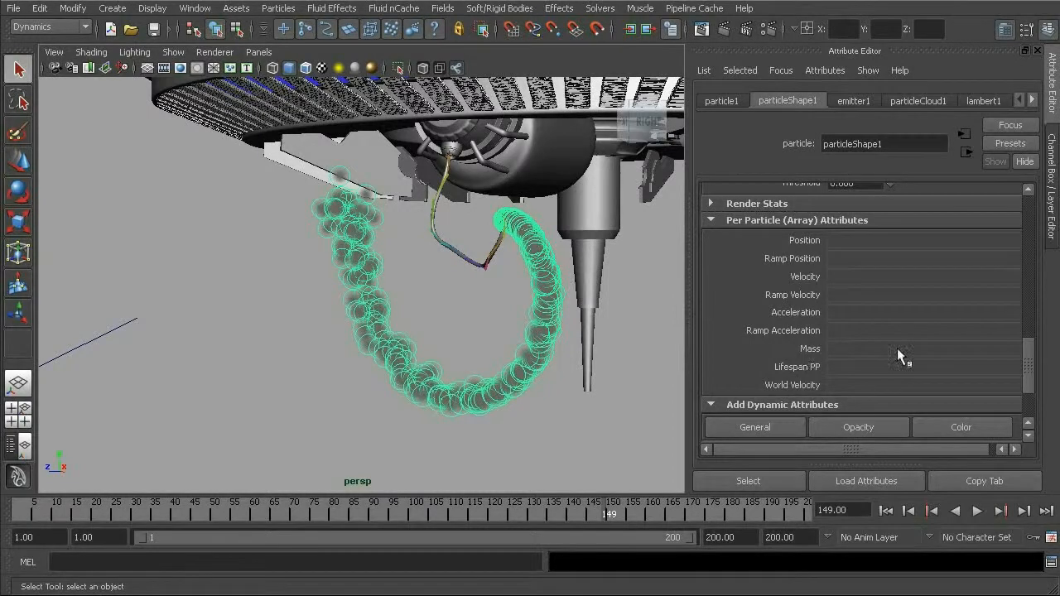
left_click_drag(1031, 365, 1030, 374)
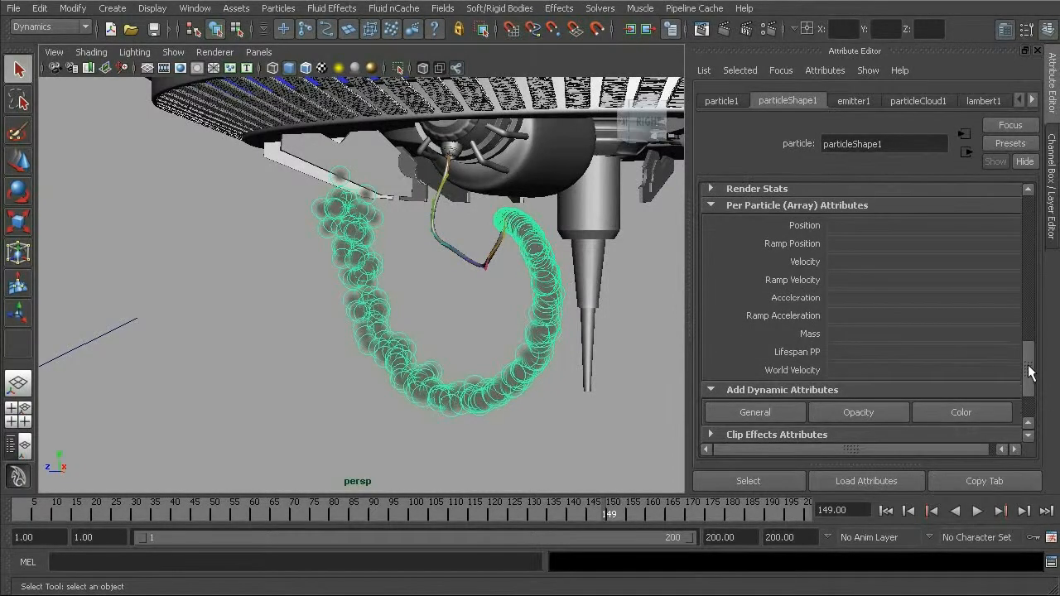
left_click(760, 410)
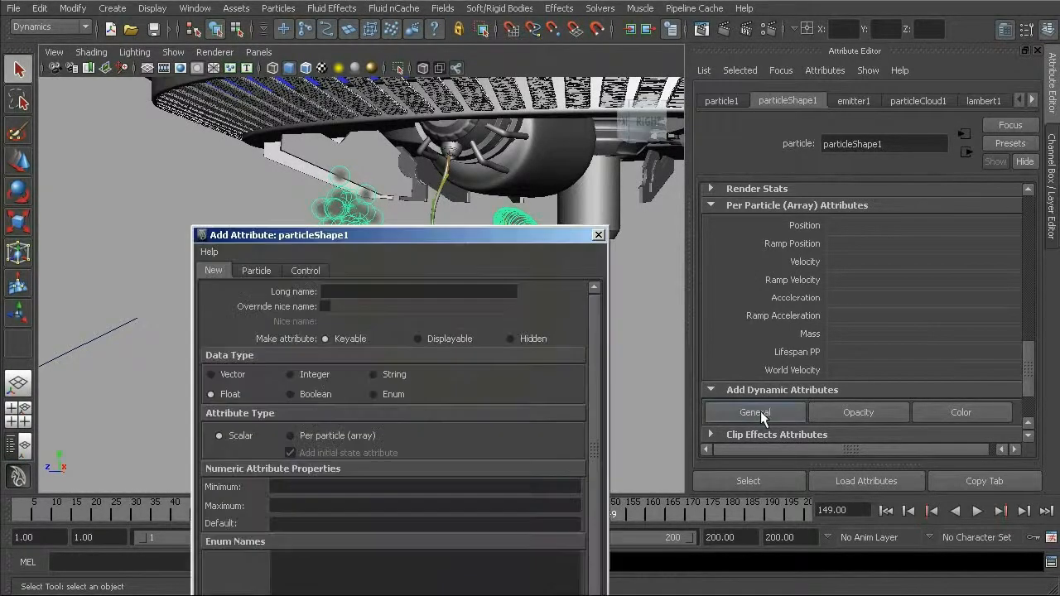
left_click_drag(443, 229, 549, 74)
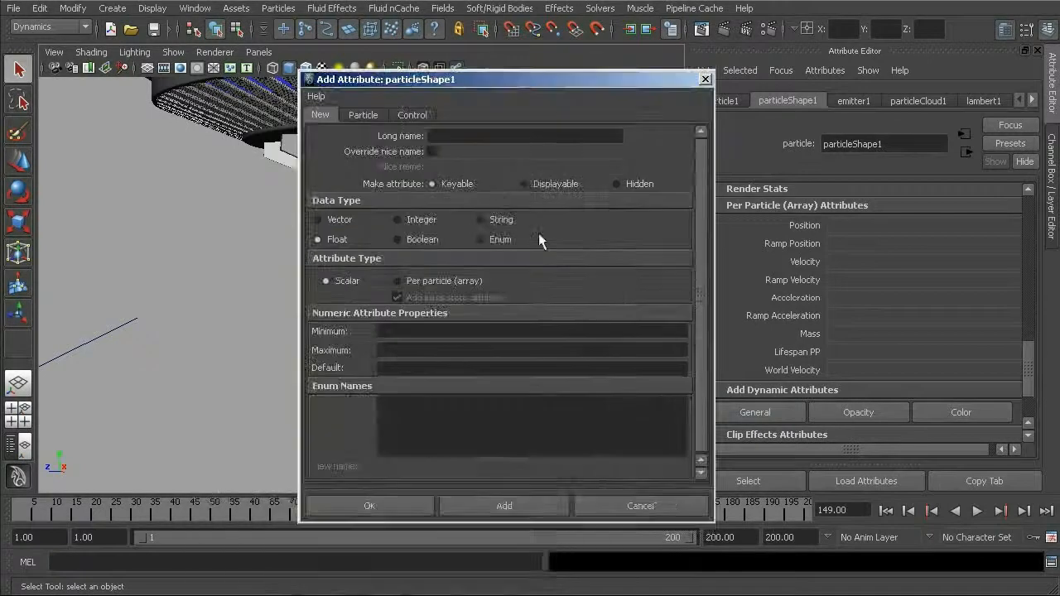
left_click(362, 116)
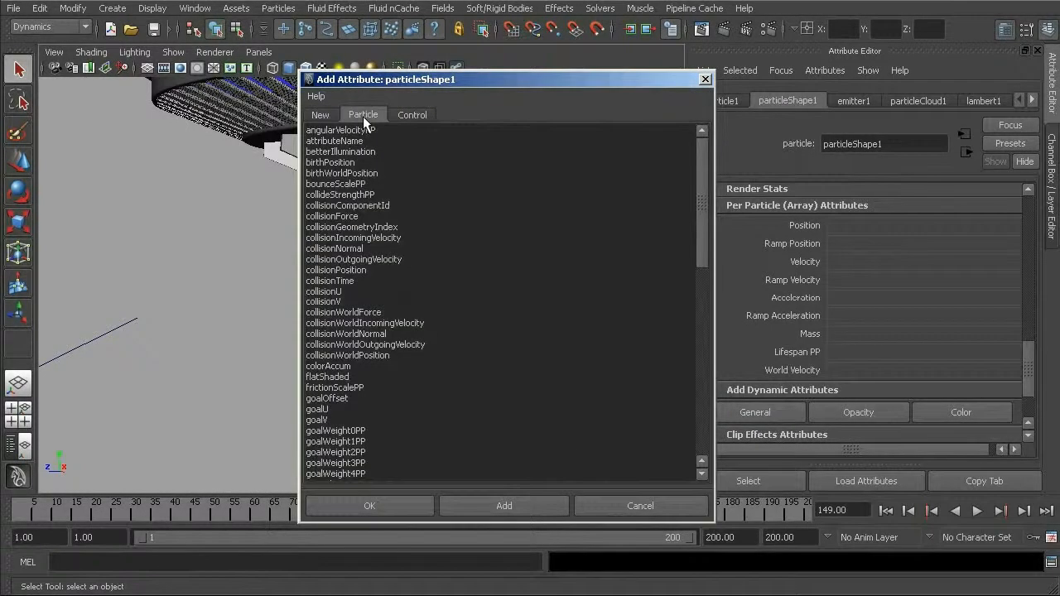
left_click_drag(703, 185, 700, 298)
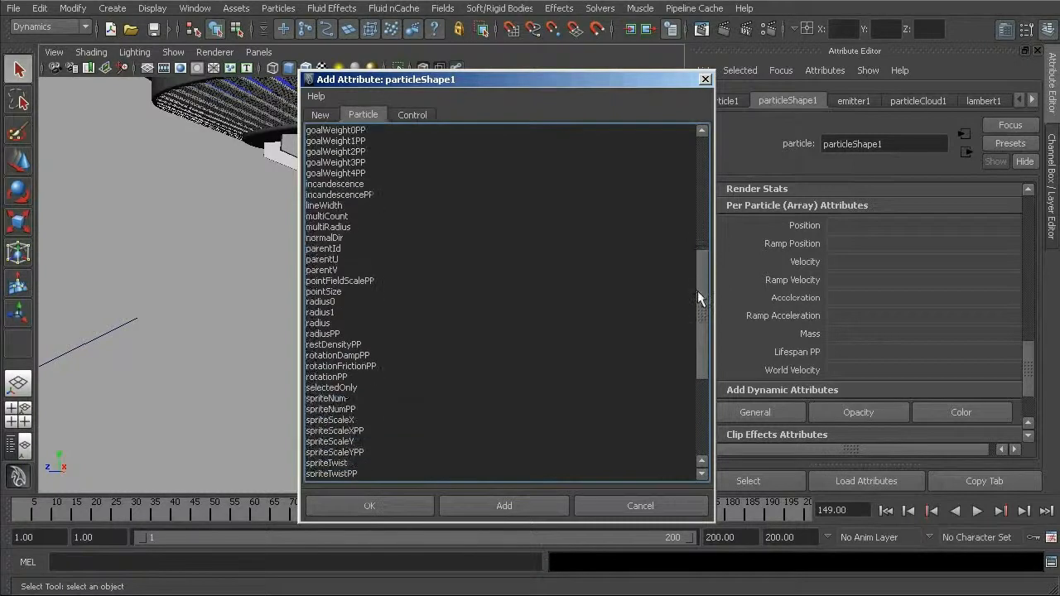
left_click(316, 335)
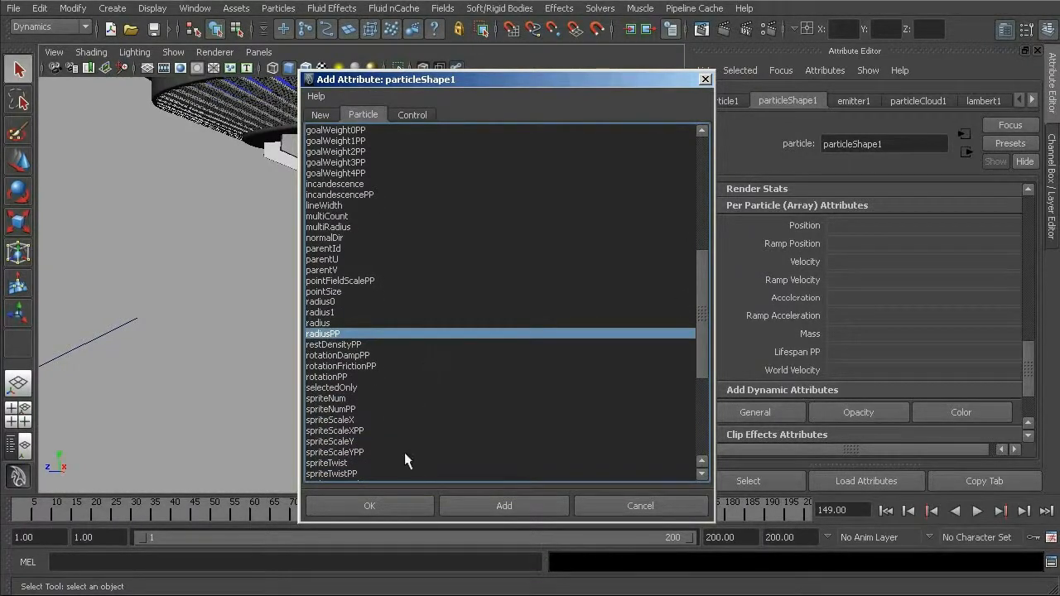
left_click(386, 505)
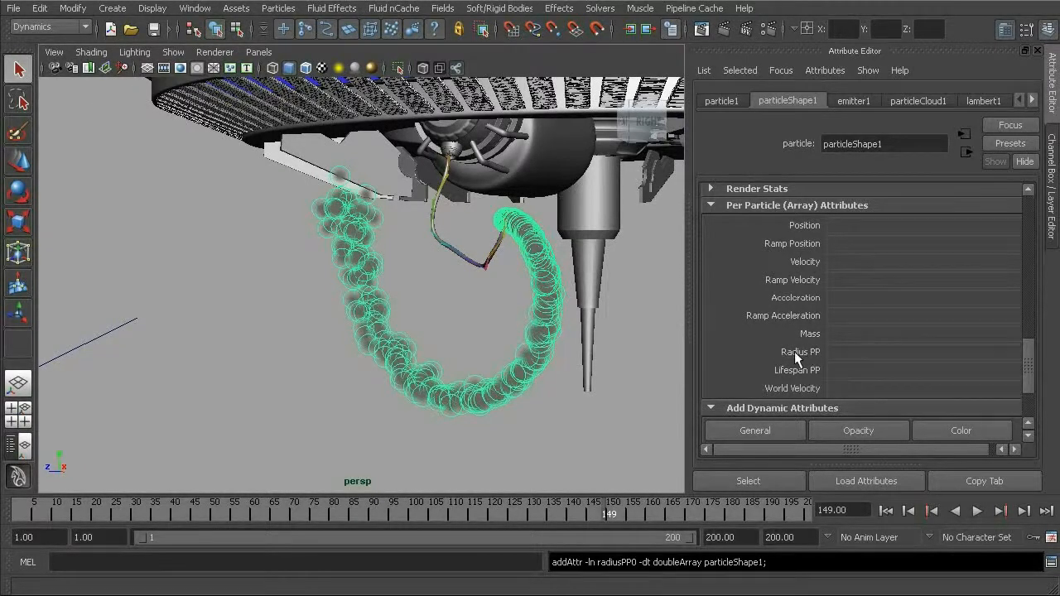
- Try the Live forever Lifespan Mode on particleShape1 and switch it back to Random range
left_click_drag(1025, 364, 1038, 254)
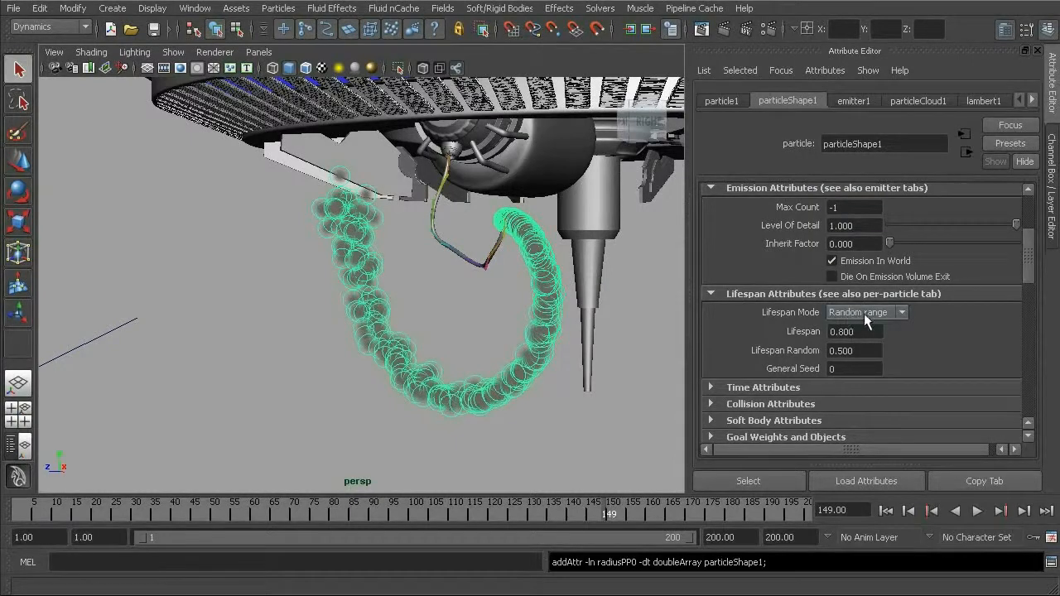
left_click(865, 313)
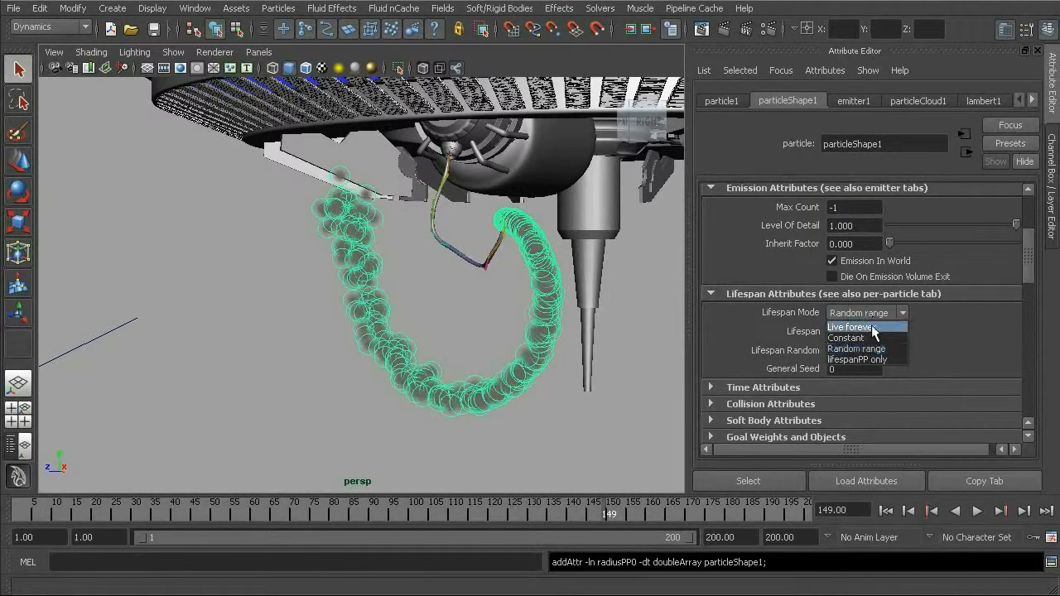
left_click(871, 327)
left_click(877, 312)
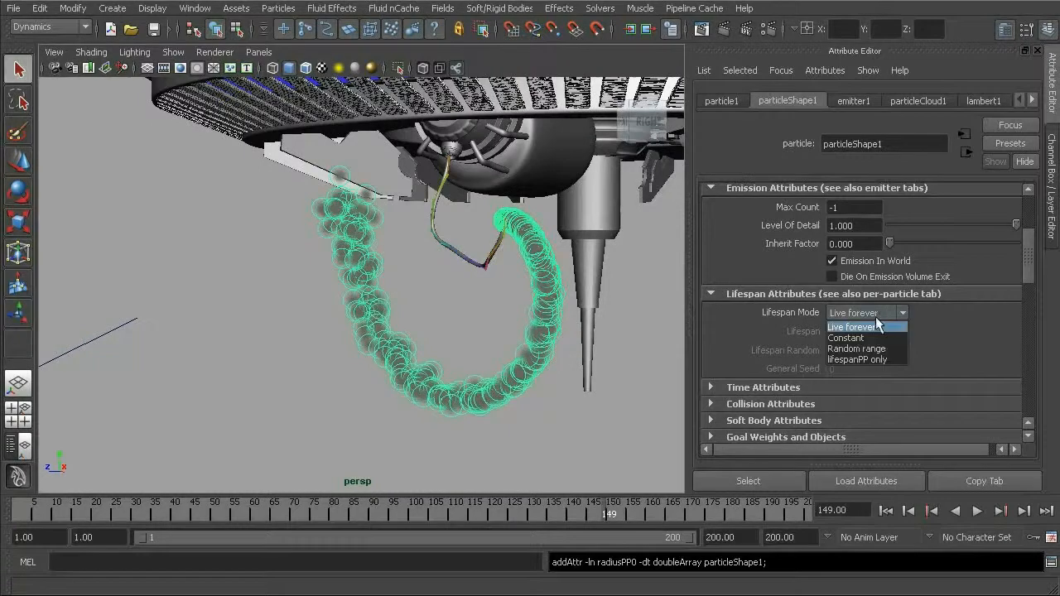
left_click(863, 349)
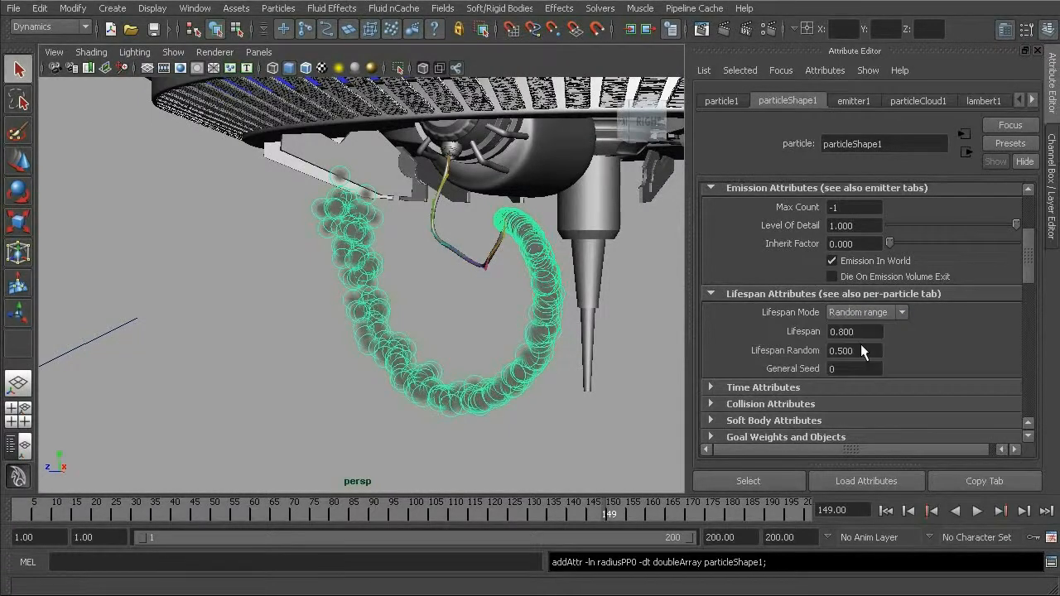
- Create a ramp on the Radius PP attribute of particleShape1 and open that ramp for editing
left_click_drag(1028, 258, 1027, 372)
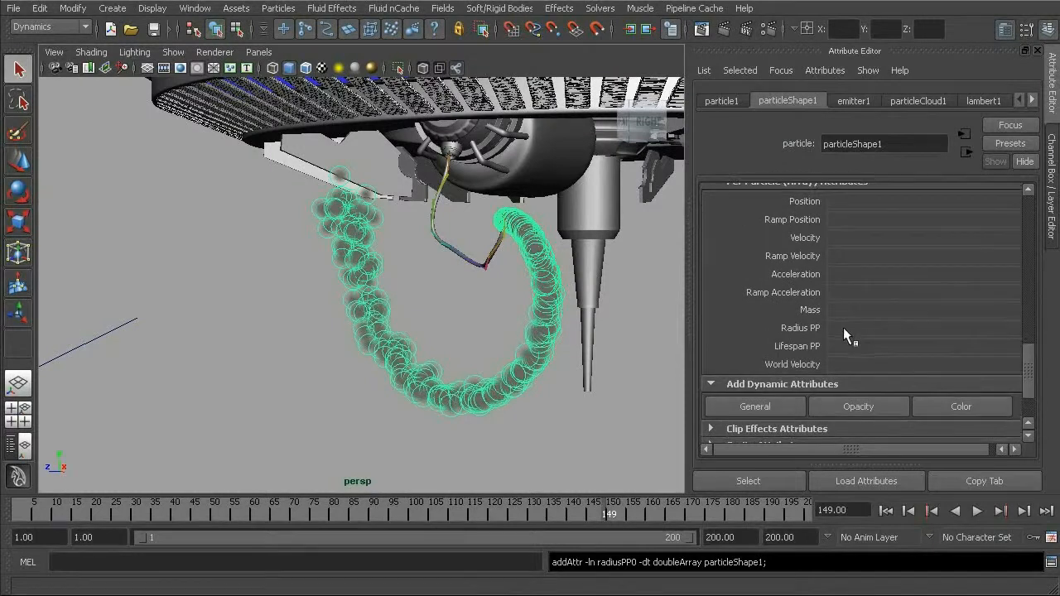
right_click(846, 328)
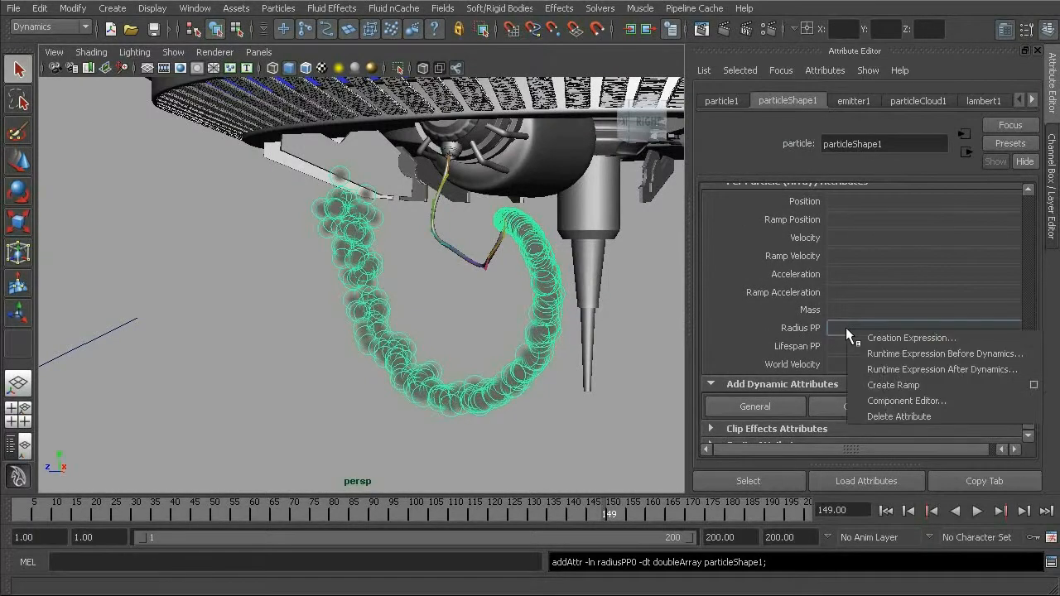
left_click(858, 385)
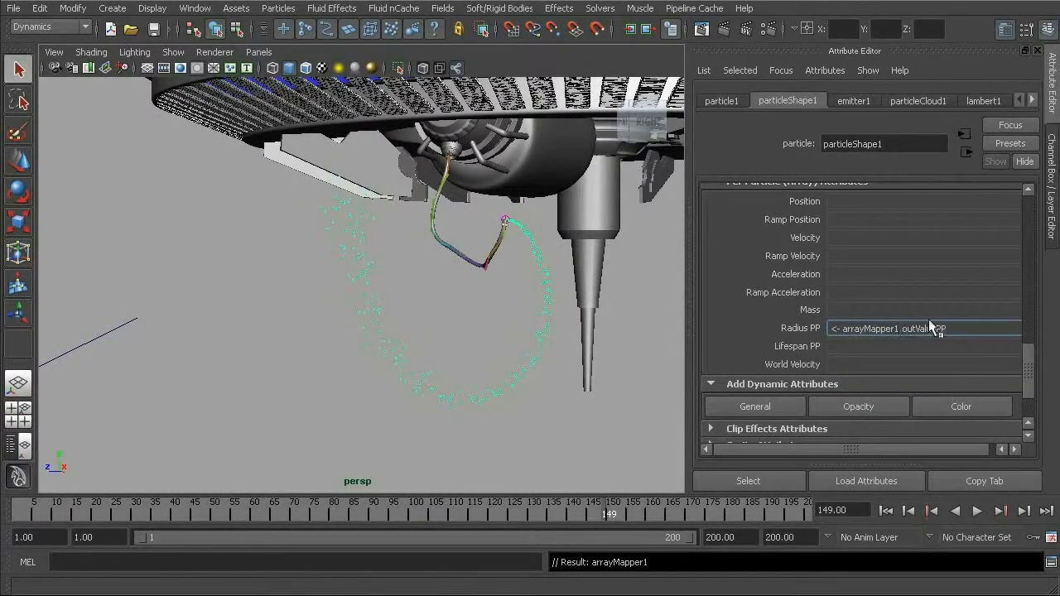
right_click(887, 327)
mouse_move(895, 331)
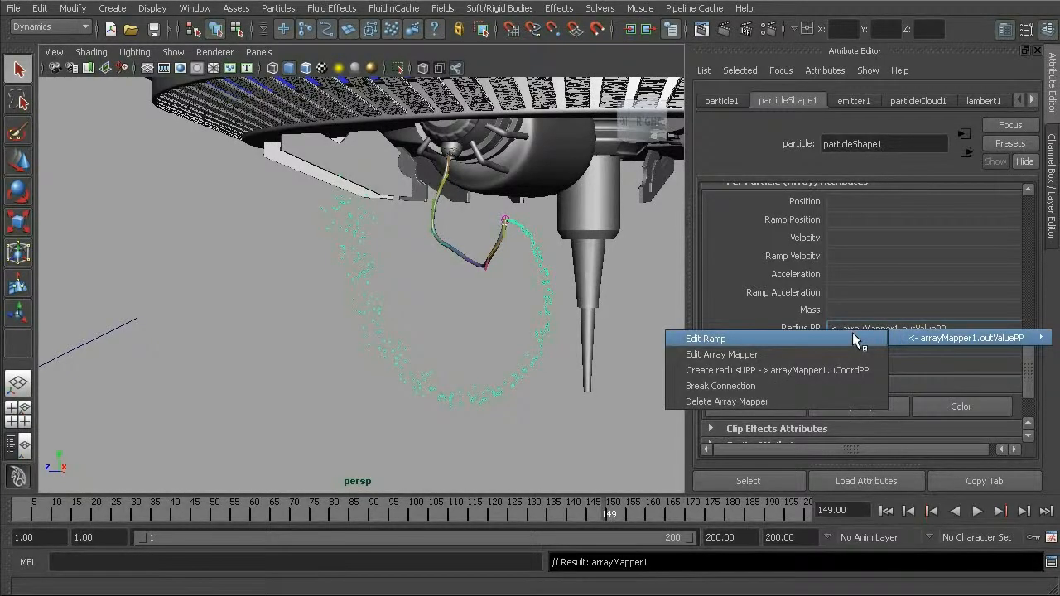
left_click(854, 338)
scroll(1026, 306, "down", 3)
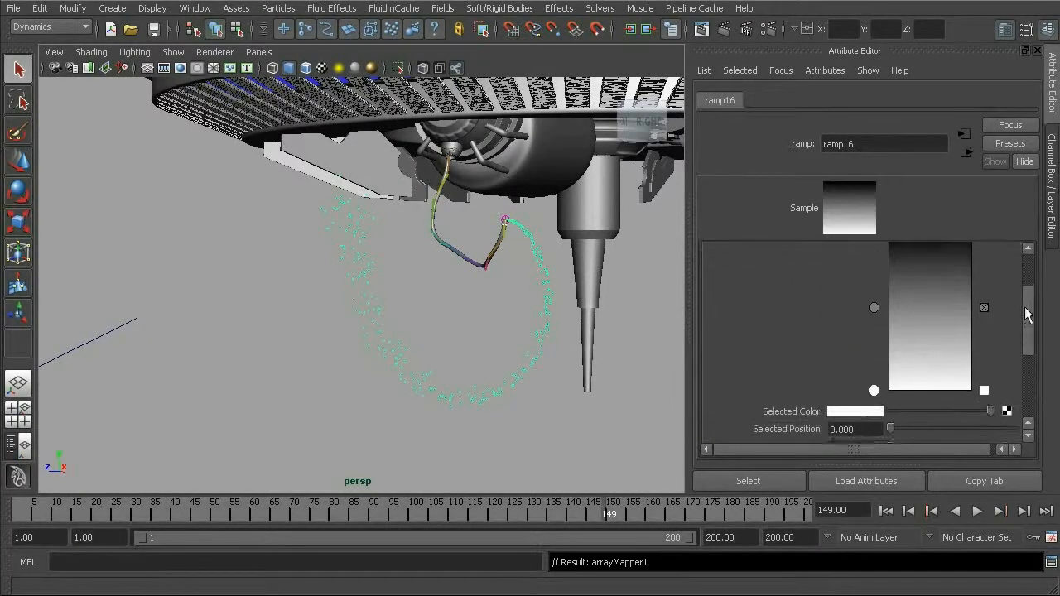
- Replay the simulation from frame 1 and stop it at frame 148 to check the ramped particle radius
left_click(885, 511)
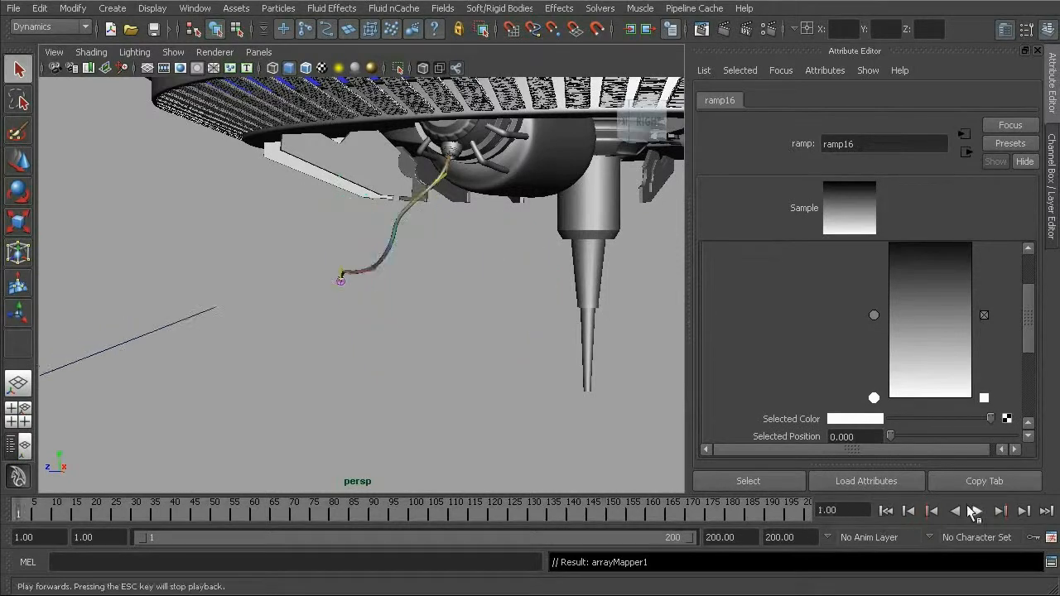
left_click(975, 513)
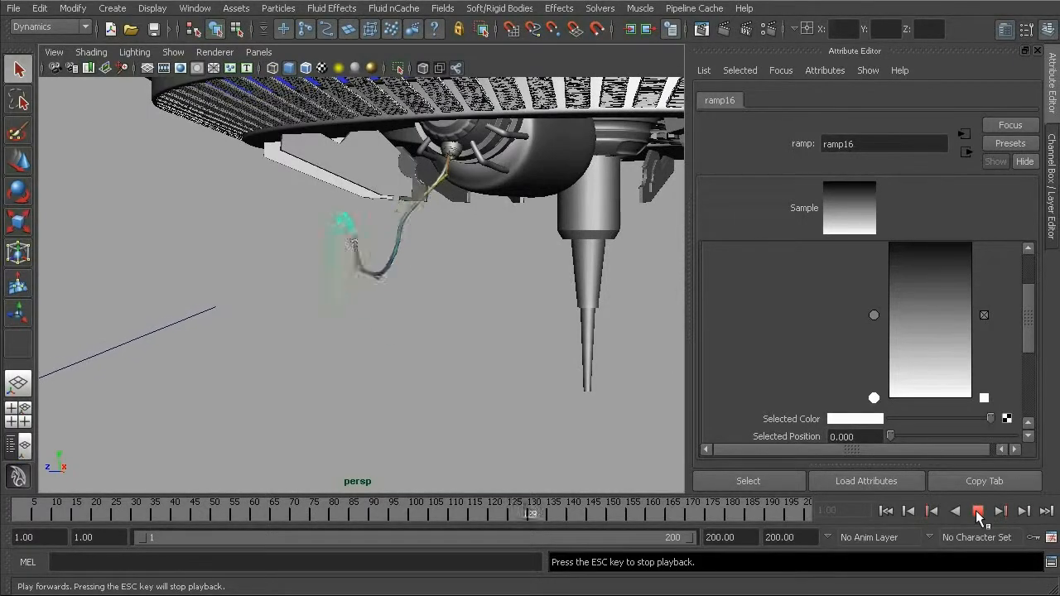
left_click(977, 513)
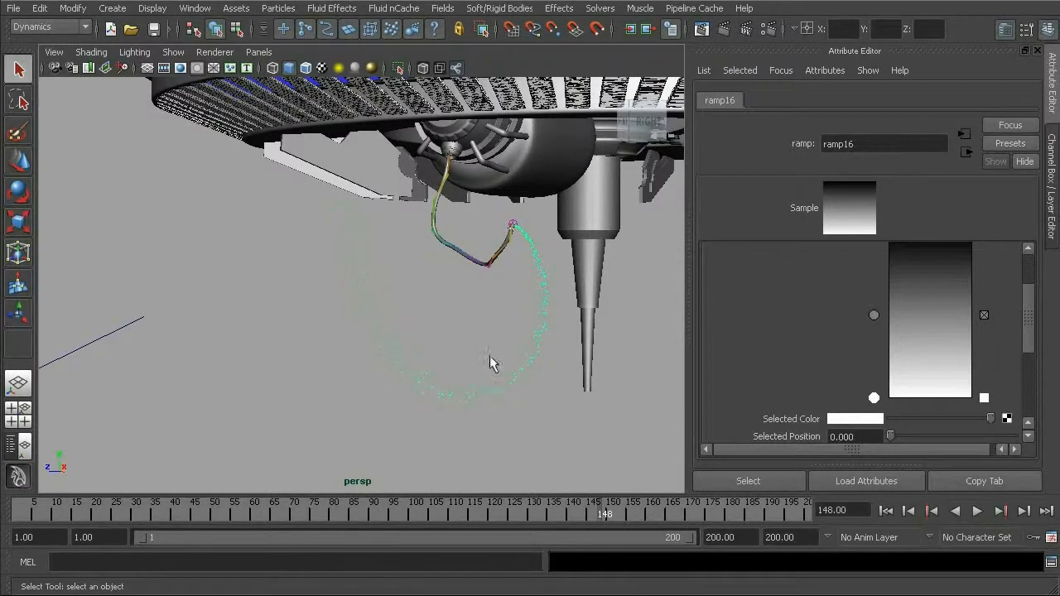
- Remove the middle entry of the radius ramp and increase the V value of the white entry at position 0
mouse_move(1029, 294)
left_mouse_down()
mouse_move(1032, 278)
mouse_move(1028, 288)
left_mouse_up()
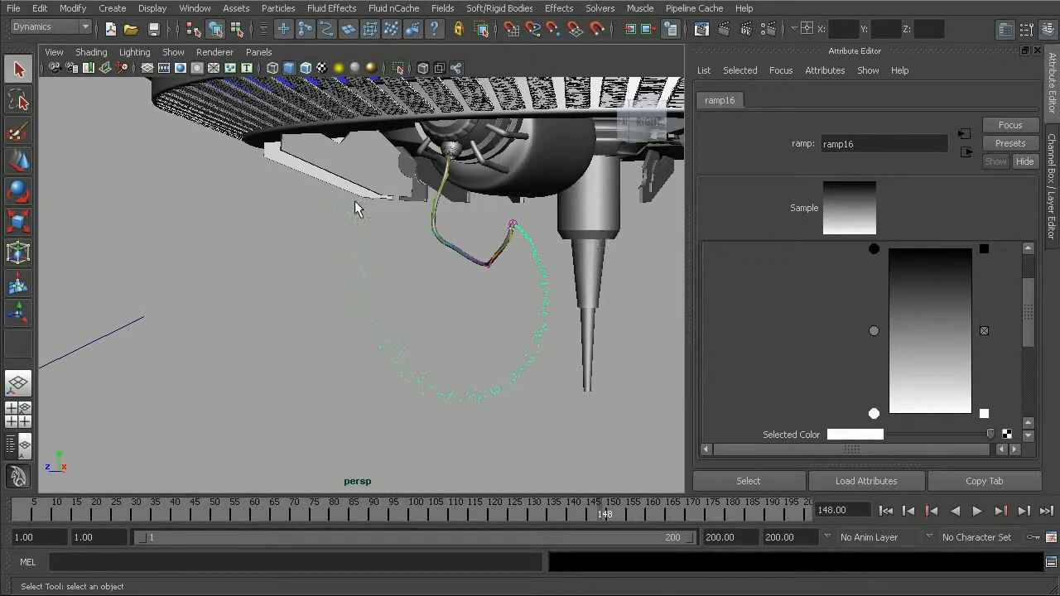
left_click(984, 330)
scroll(876, 414, "down", 1)
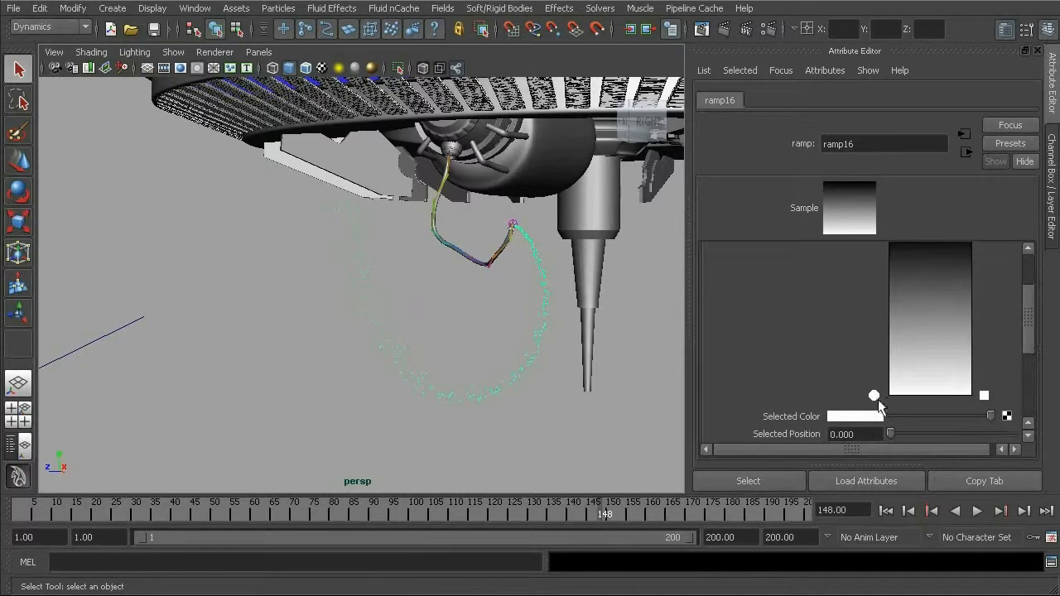
left_click_drag(873, 391, 871, 390)
left_click(863, 418)
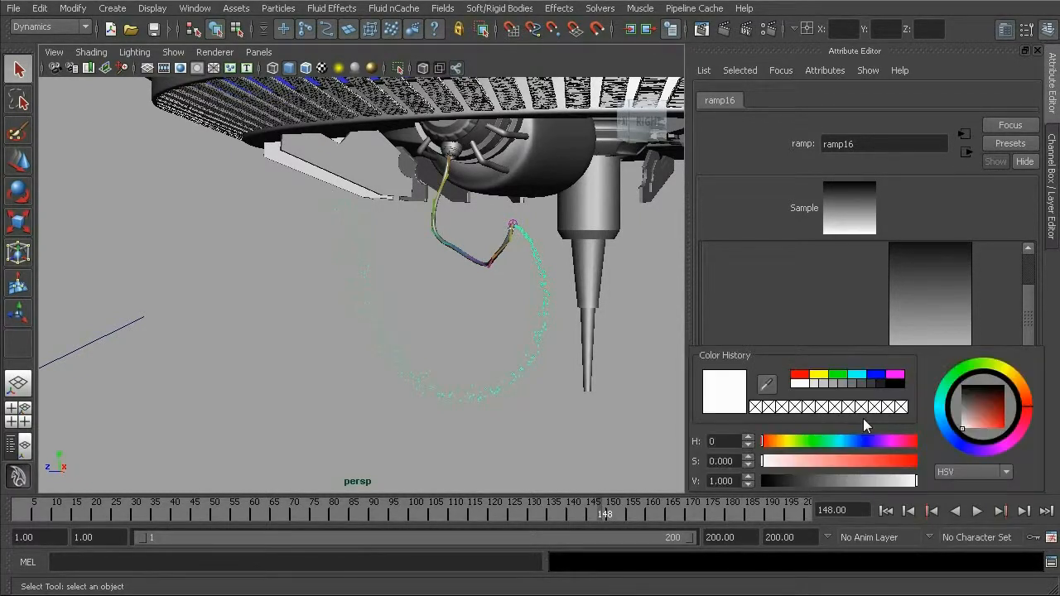
left_click(727, 481)
type("1")
key("Return")
left_click(516, 227)
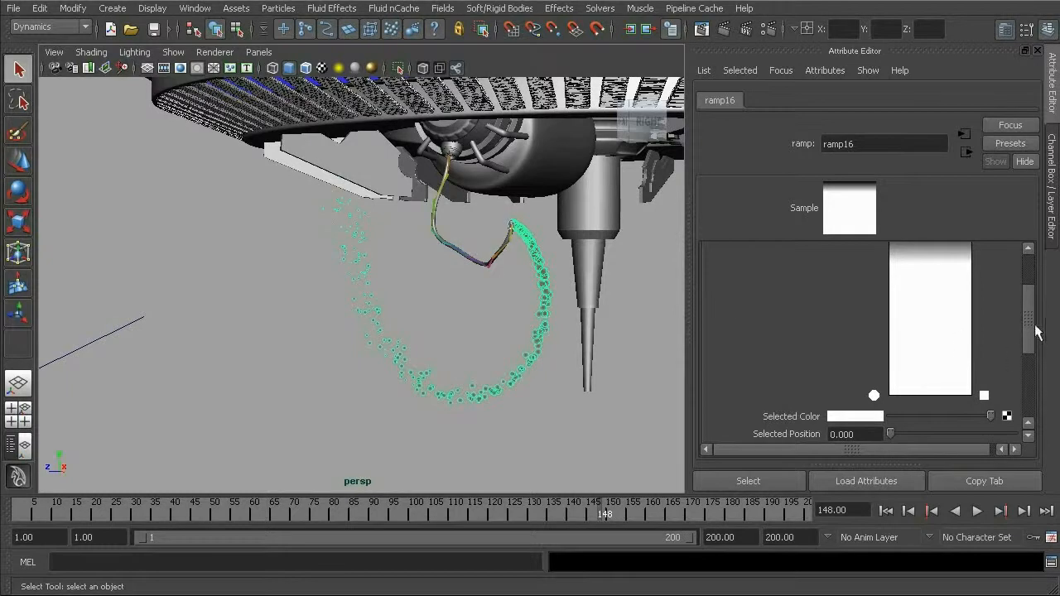
- Try adding two intermediate entries to the radius ramp, shift one toward the black end and remove them again
left_click_drag(1031, 313, 1027, 304)
left_click(935, 348)
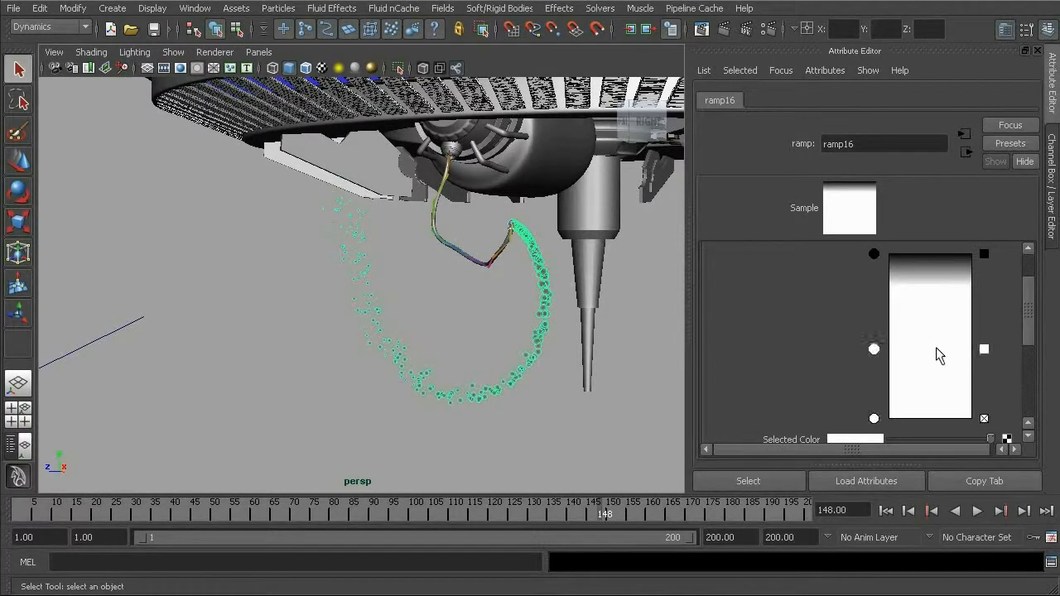
left_click_drag(936, 347, 937, 345)
left_click(930, 310)
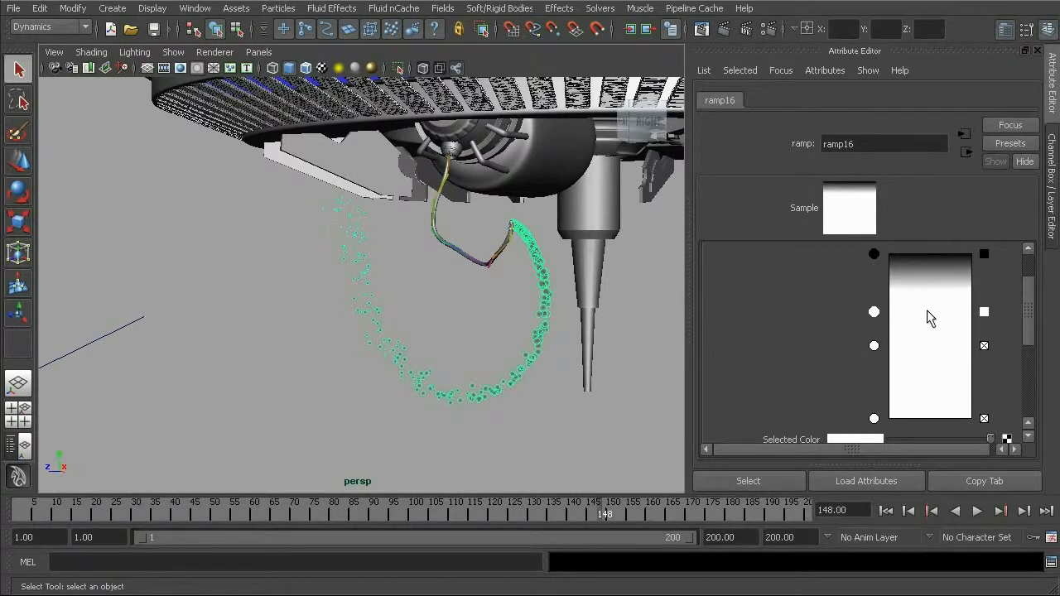
mouse_move(873, 312)
left_mouse_down()
mouse_move(873, 296)
mouse_move(877, 303)
left_mouse_up()
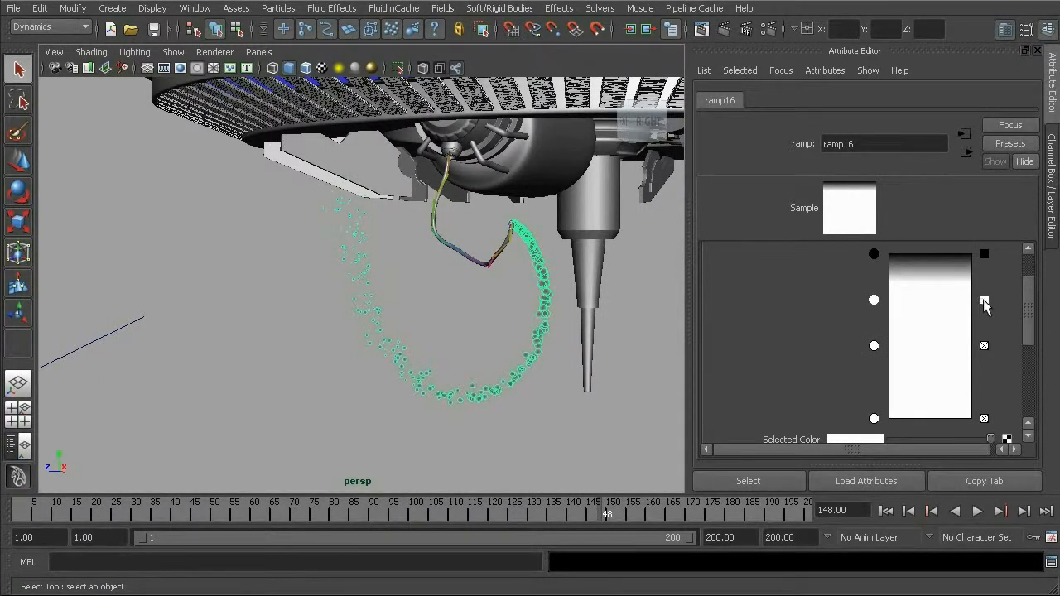
left_click(984, 300)
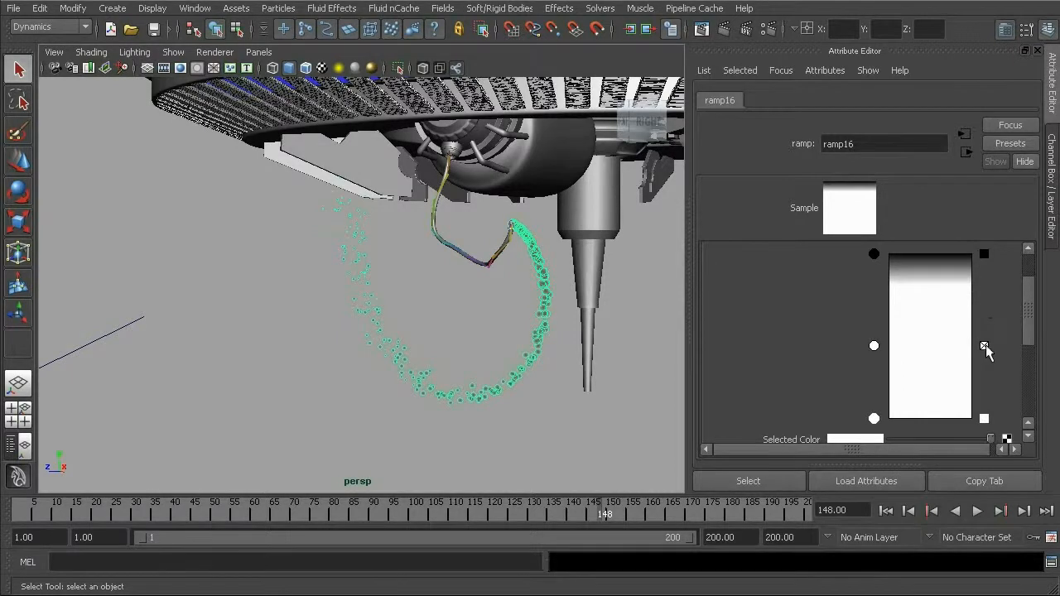
- Set the V value of the ramp's black entry at position 1.000 to 30
left_click(873, 254)
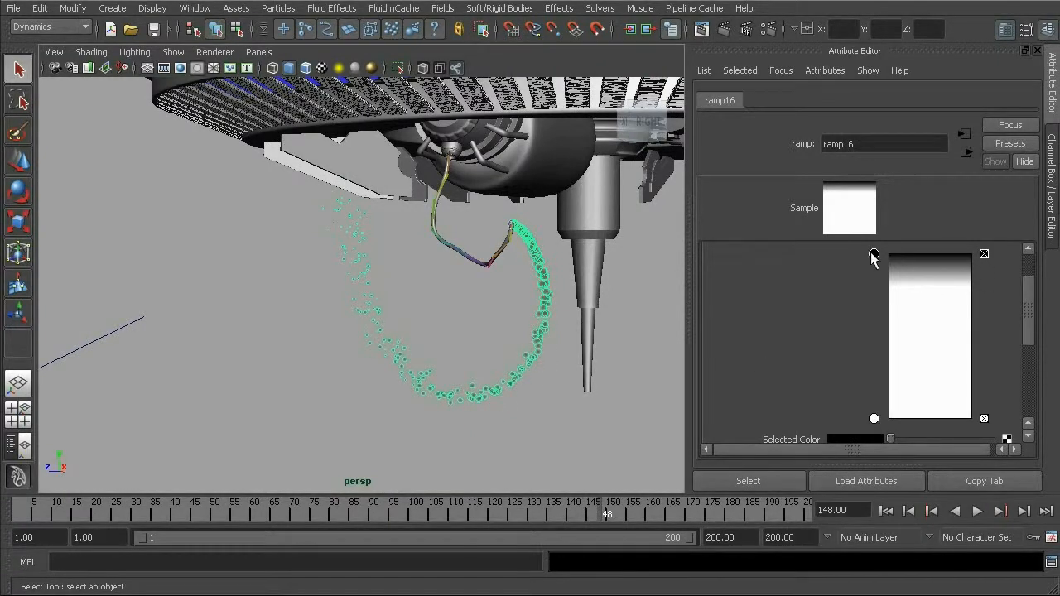
scroll(1027, 306, "down", 1)
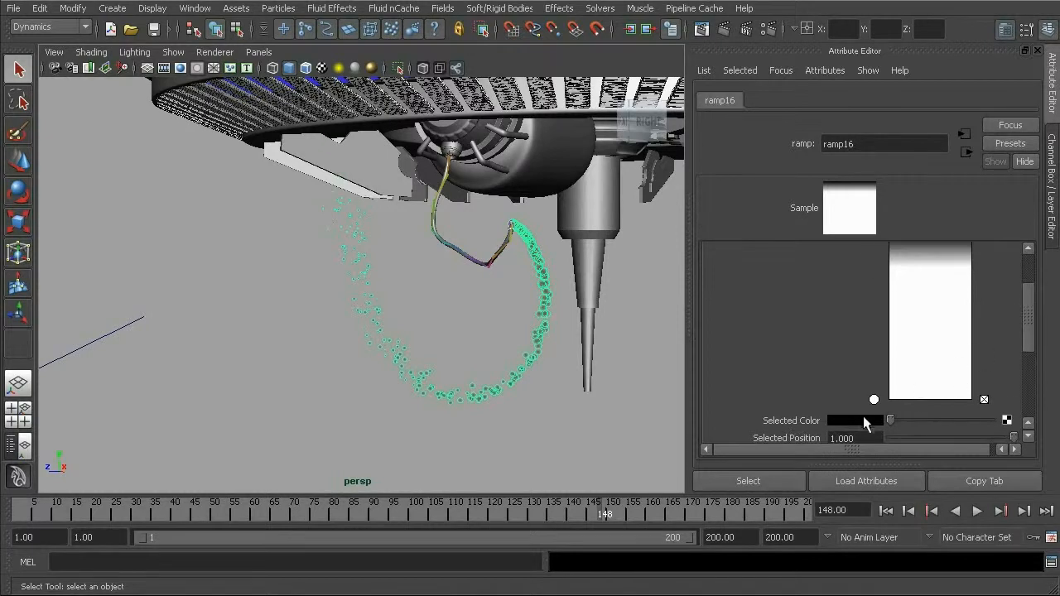
left_click(865, 420)
left_click_drag(733, 484, 720, 485)
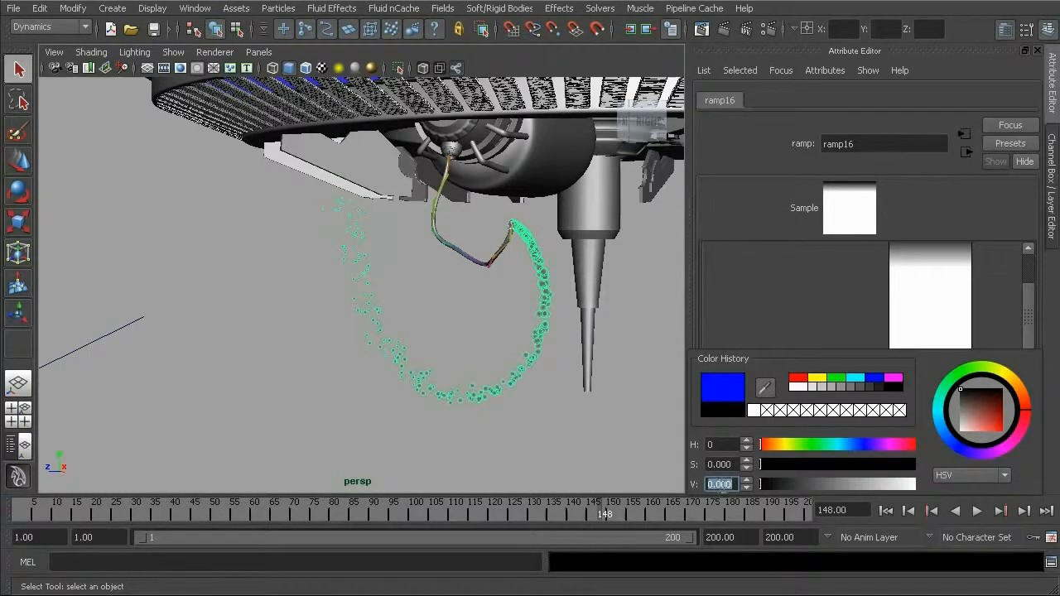
type("30")
key("Return")
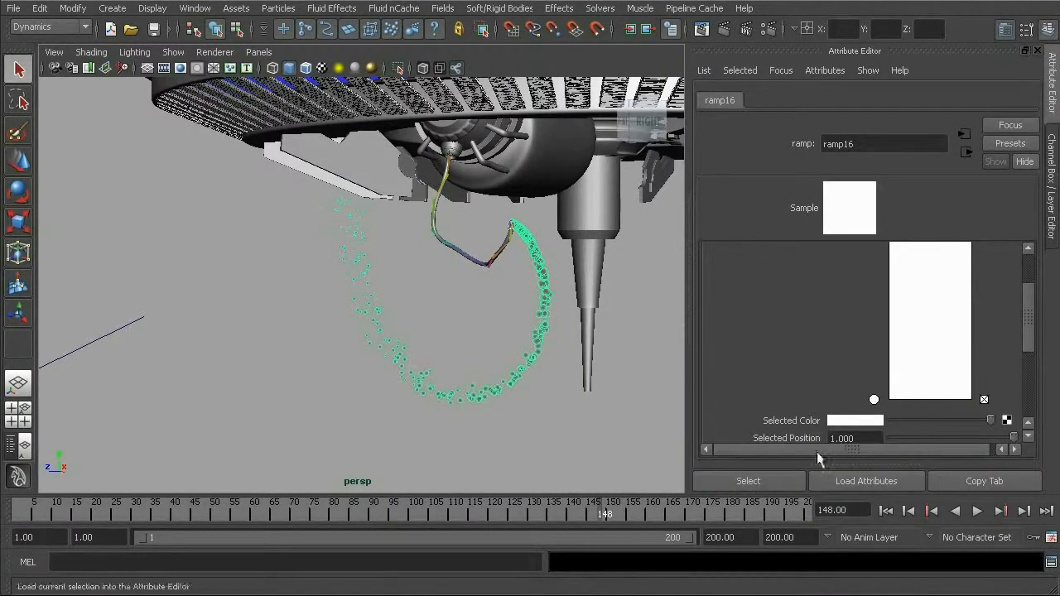
- Replay the simulation from frame 1, stop it at frame 178 and render the current frame with mental ray
left_click(886, 512)
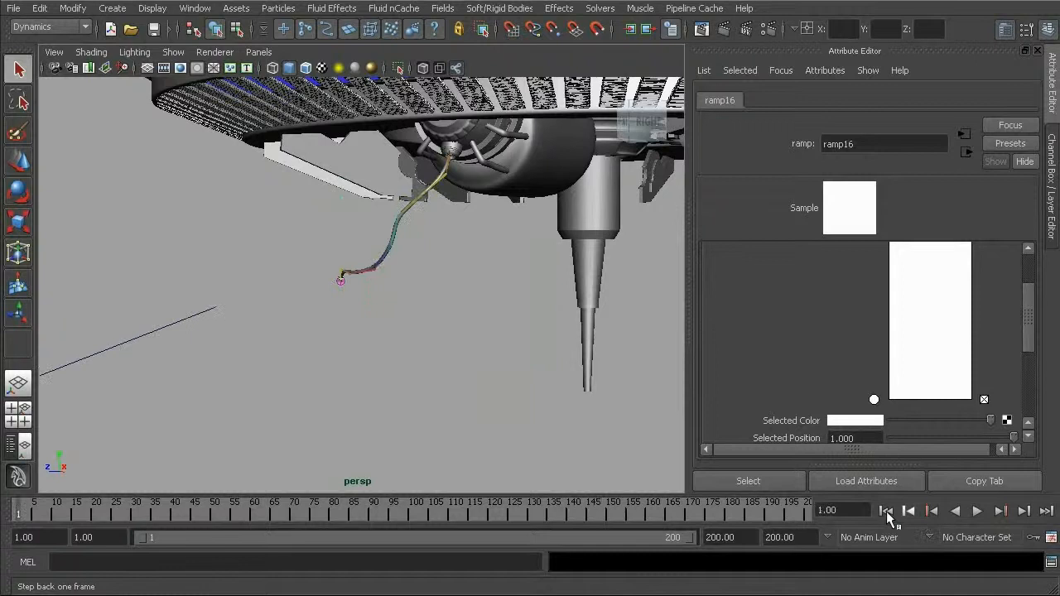
left_click(977, 511)
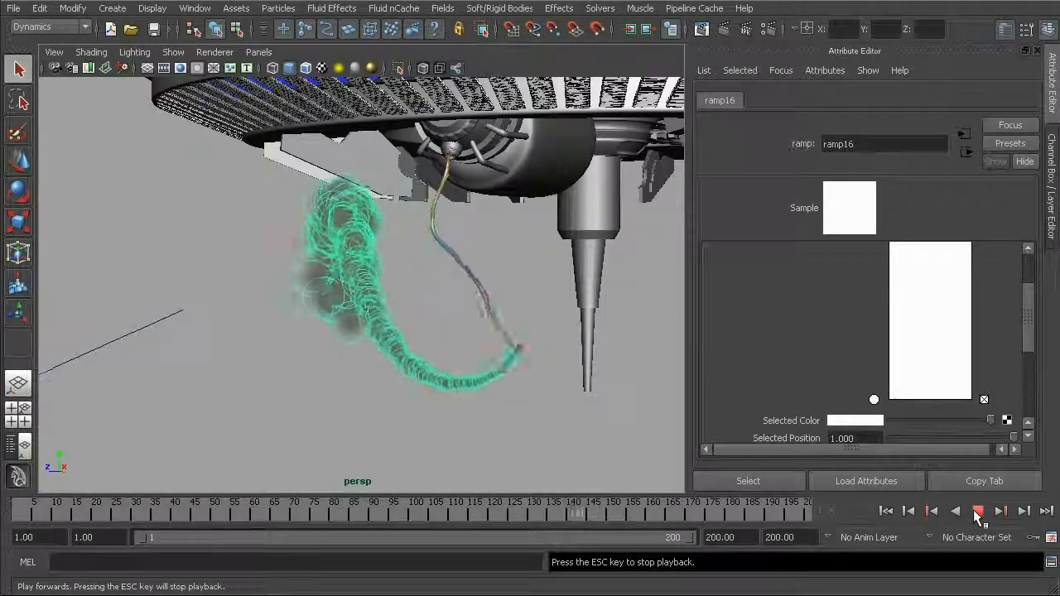
left_click(977, 513)
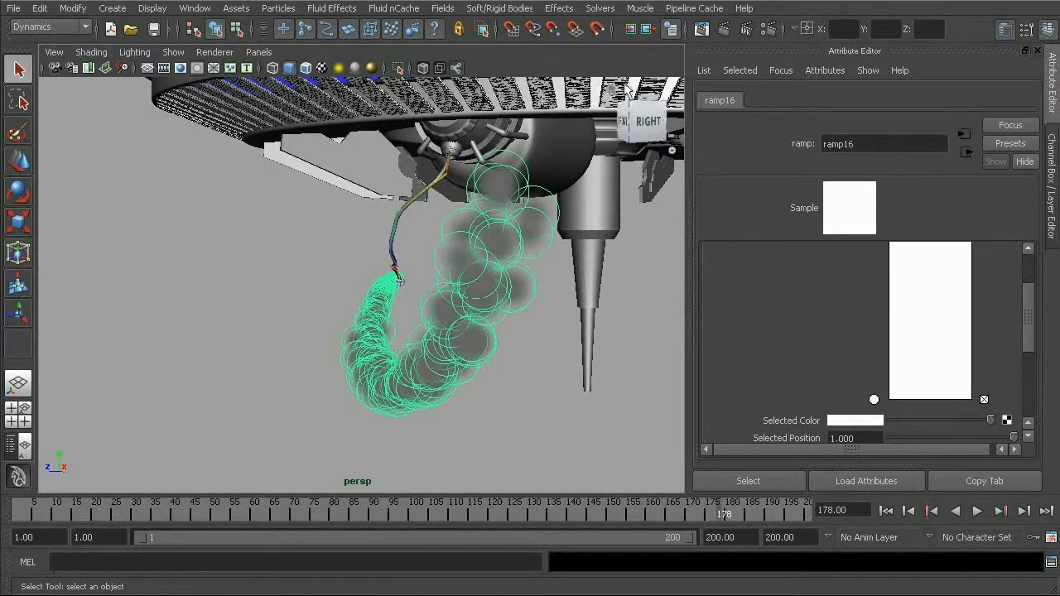
left_click(722, 30)
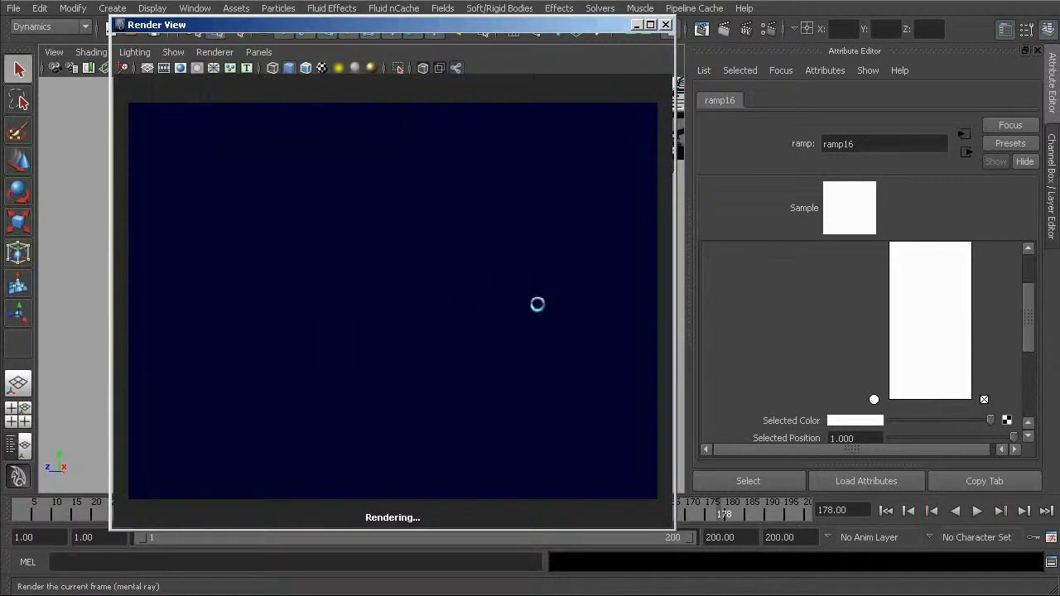